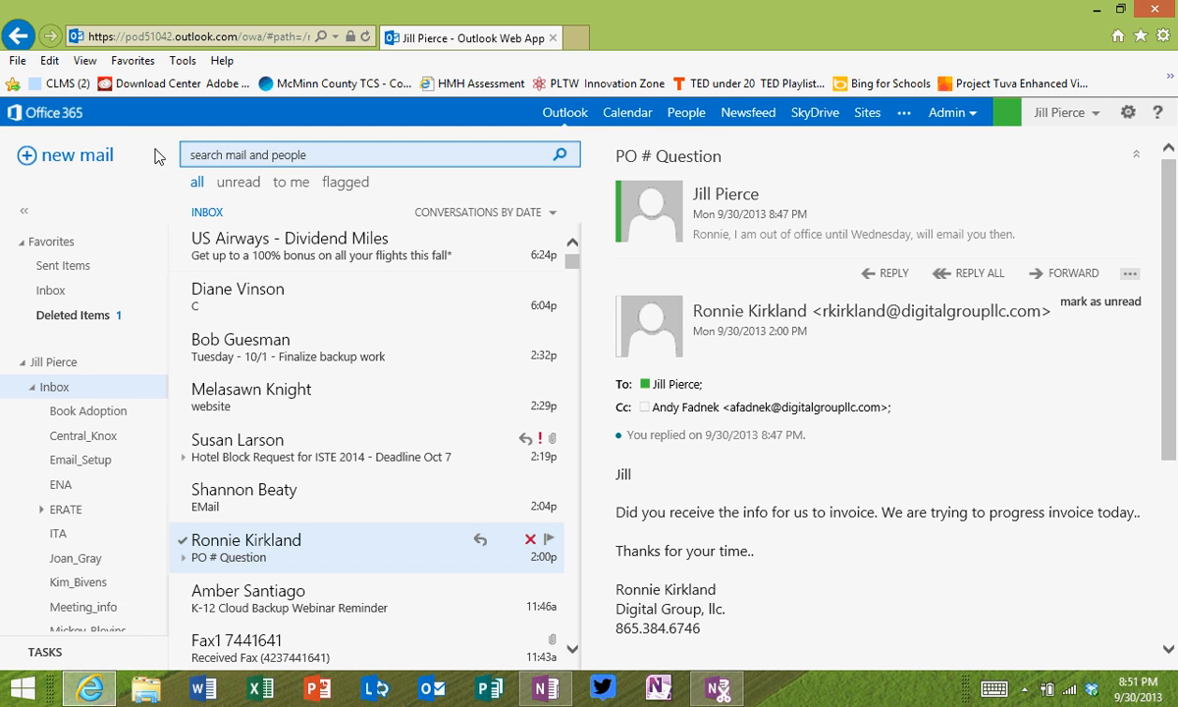
Step: Start a new email to the contact's e-mail address with the subject 'Training'
left_click(73, 155)
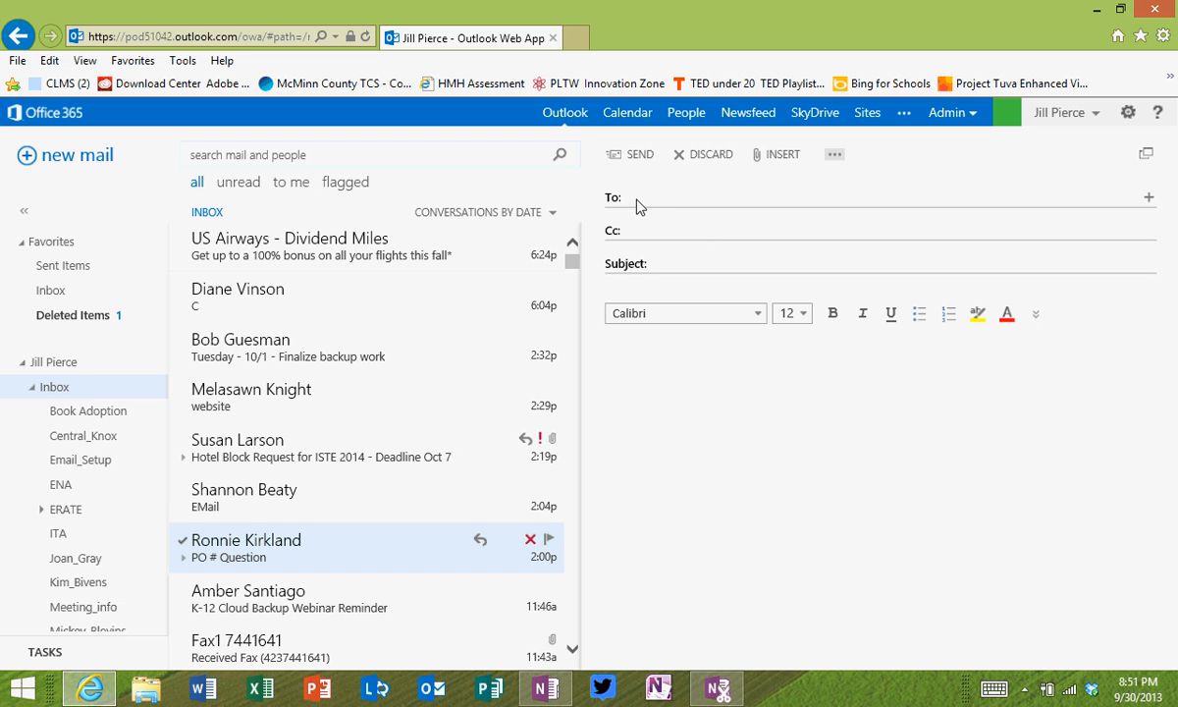
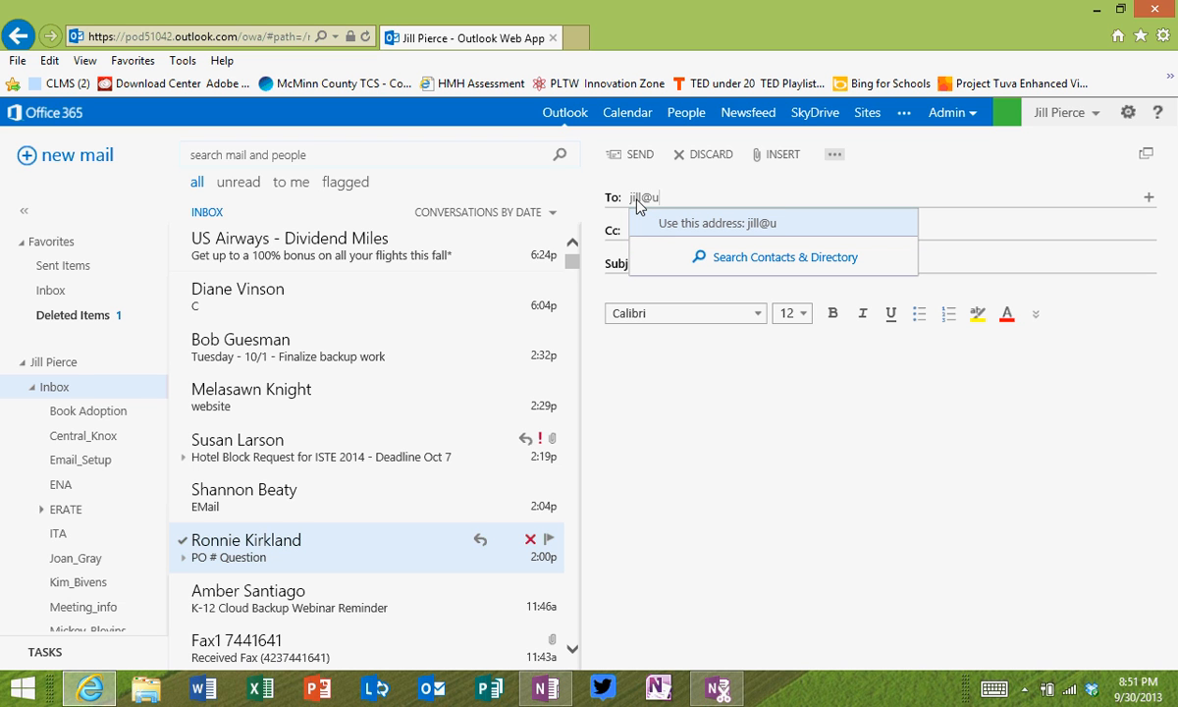
left_click(781, 380)
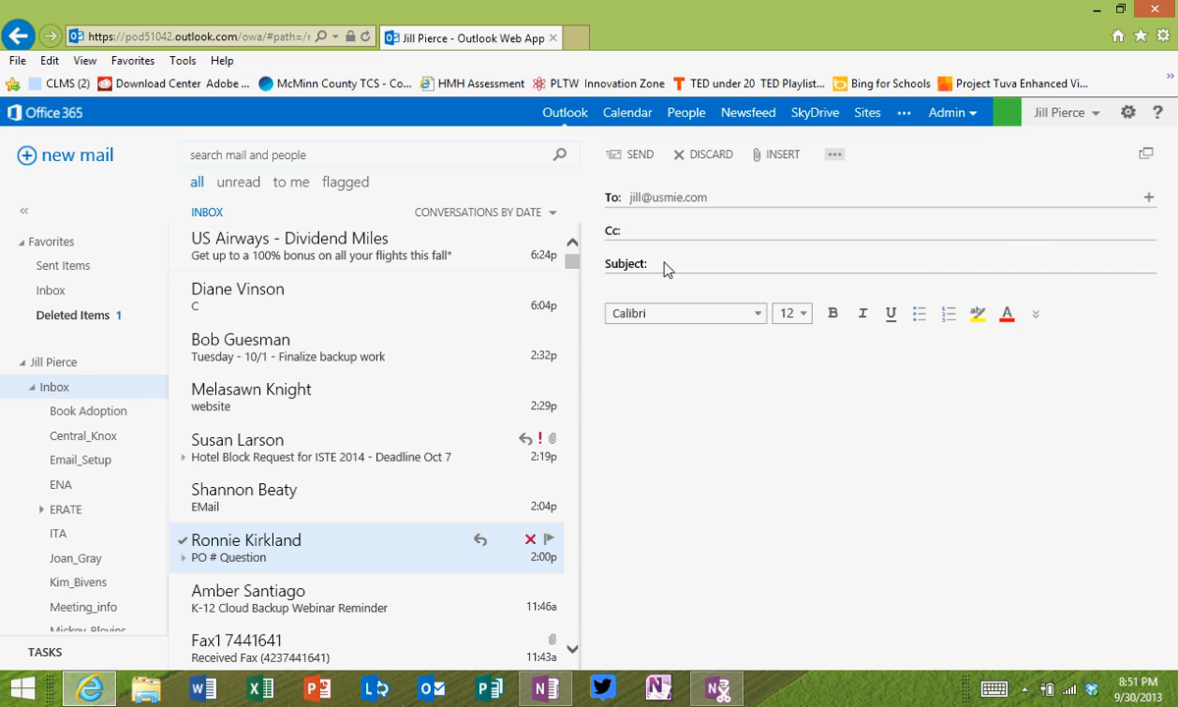
type("Training")
left_click(834, 157)
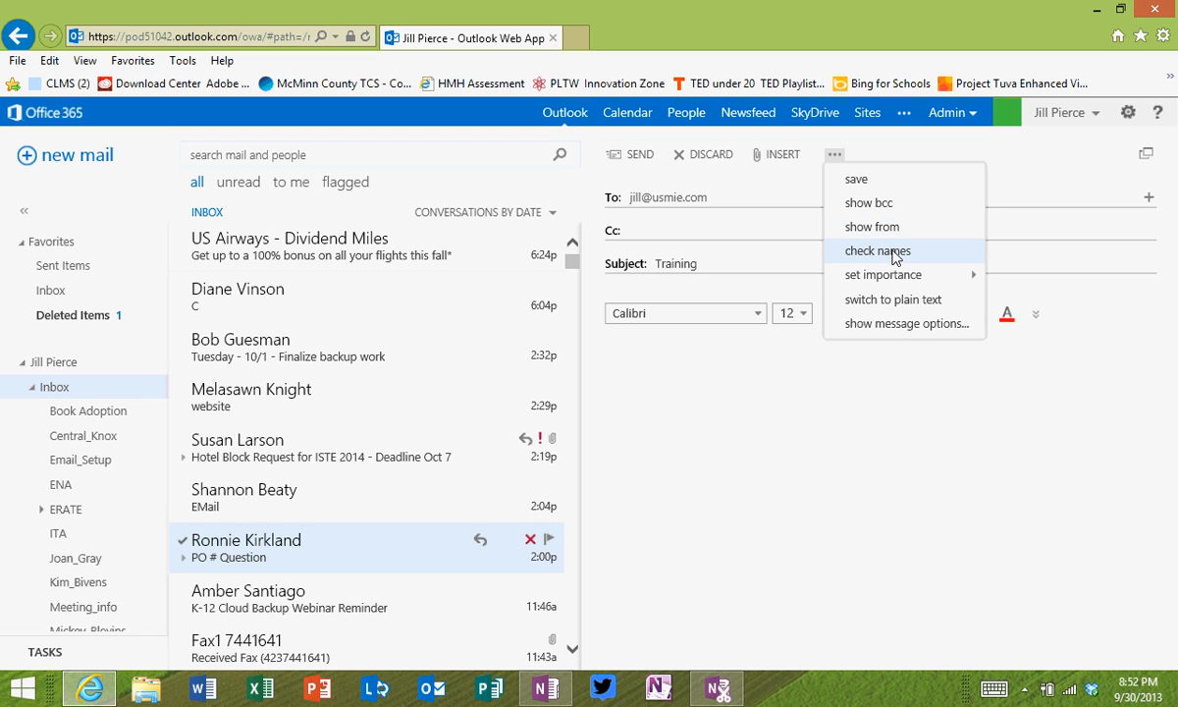
Step: Add clear formatting and undo/redo to the formatting toolbar, then discard the Training draft
mouse_move(901, 280)
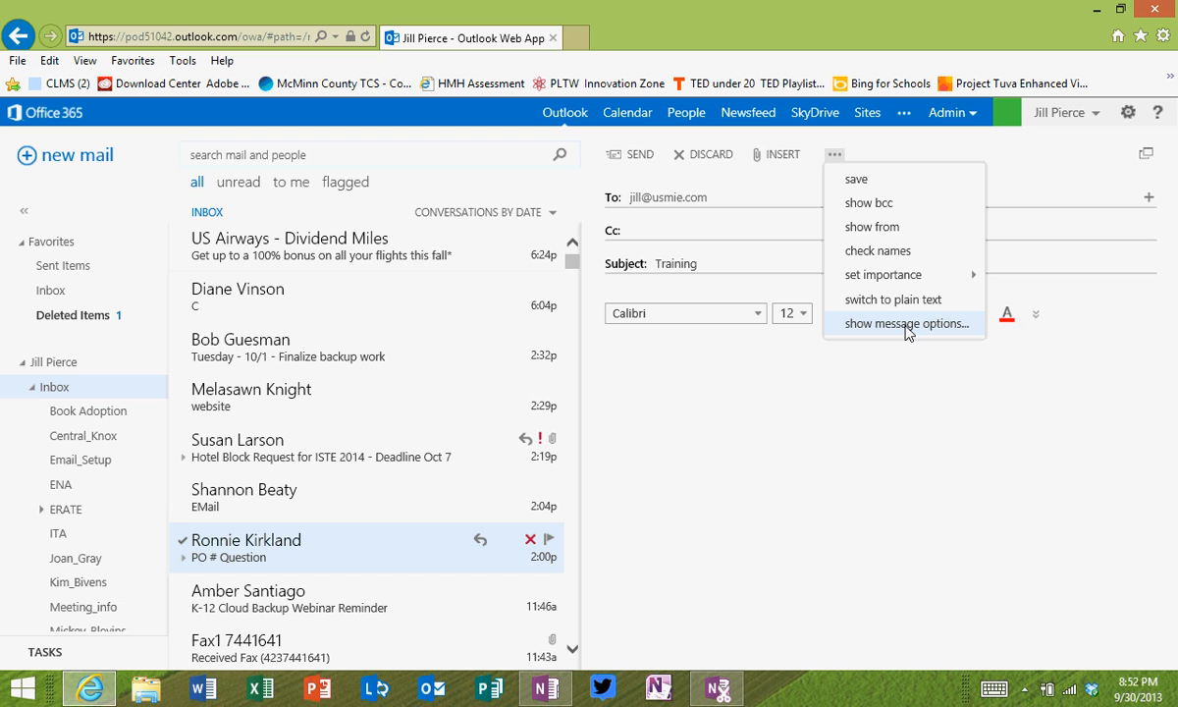
left_click(887, 389)
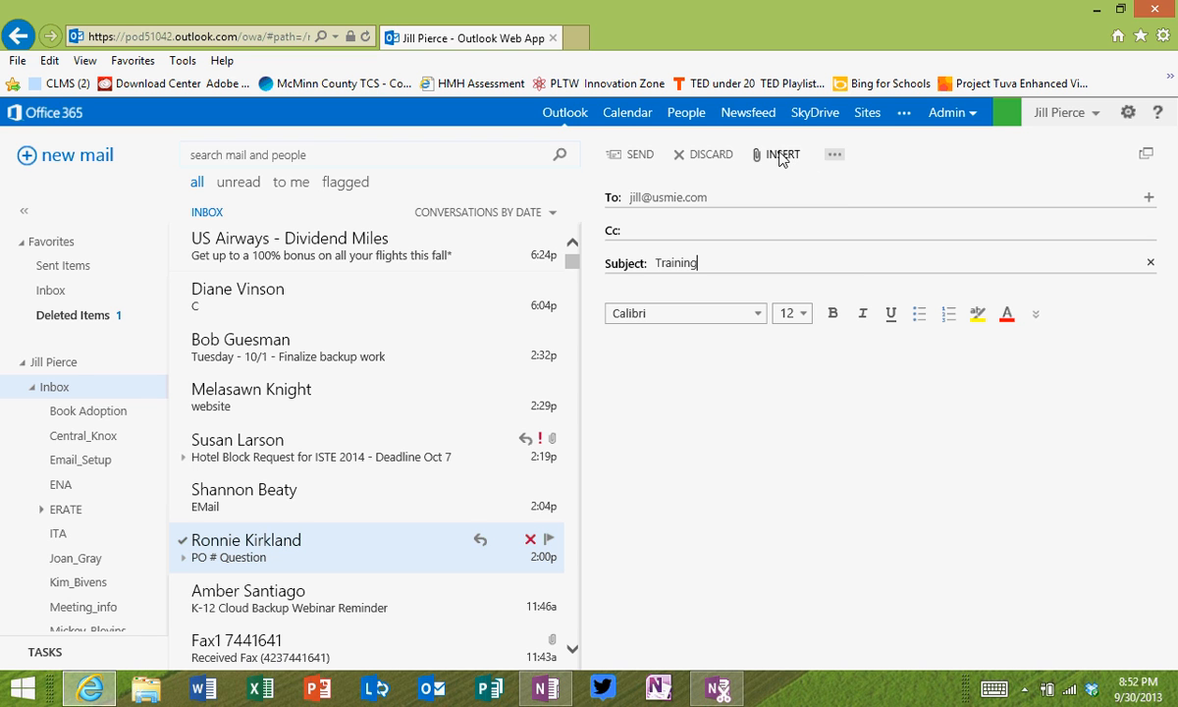
left_click(1036, 316)
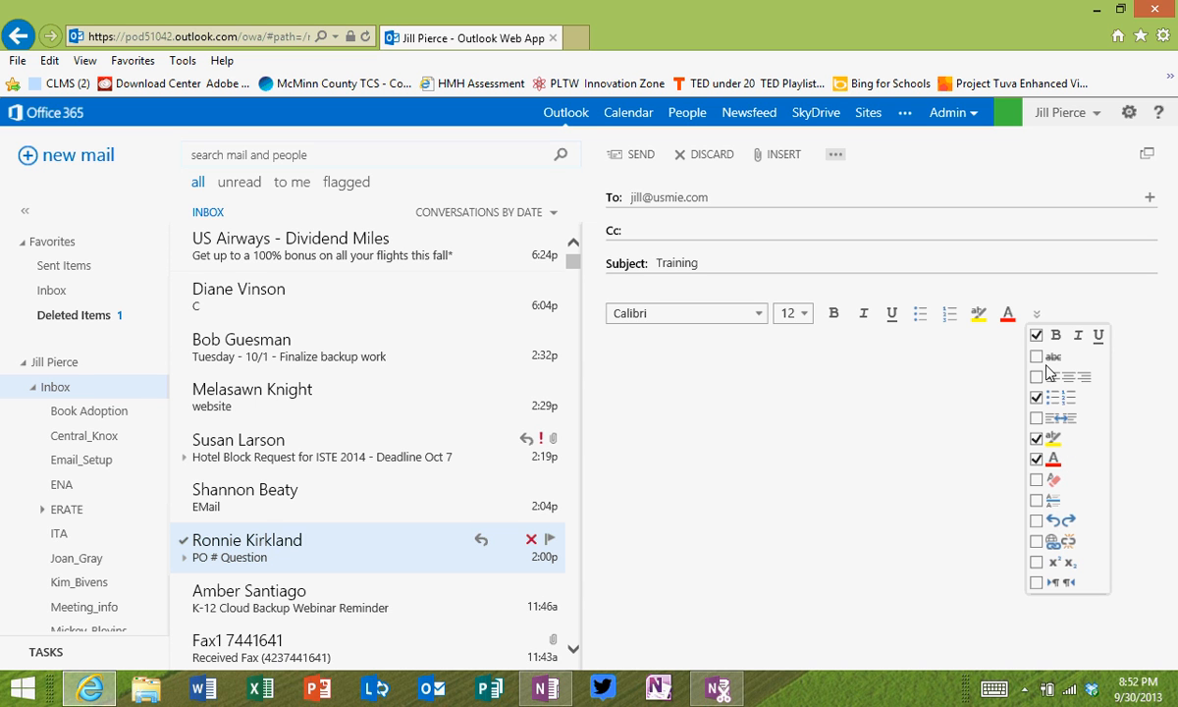
left_click(1037, 481)
left_click(1037, 520)
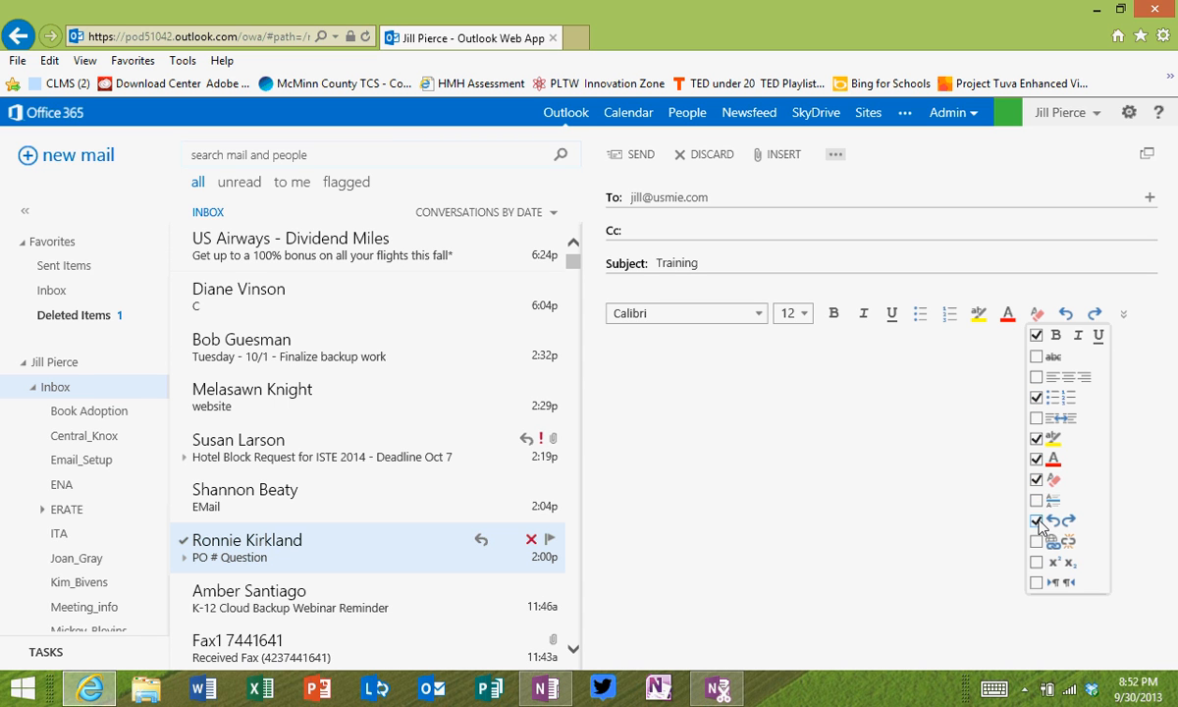
left_click(895, 398)
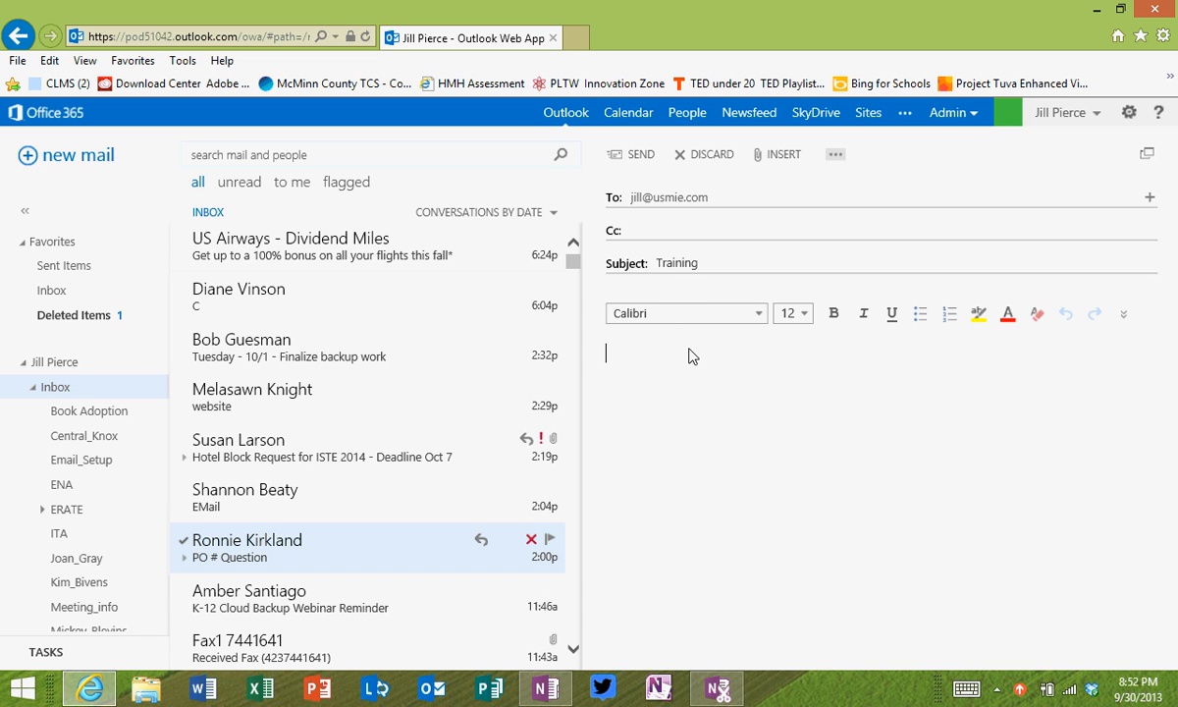
left_click(703, 157)
Step: Confirm discarding the draft, view the TSBA Presentation draft in Drafts, and return to Inbox
left_click(538, 364)
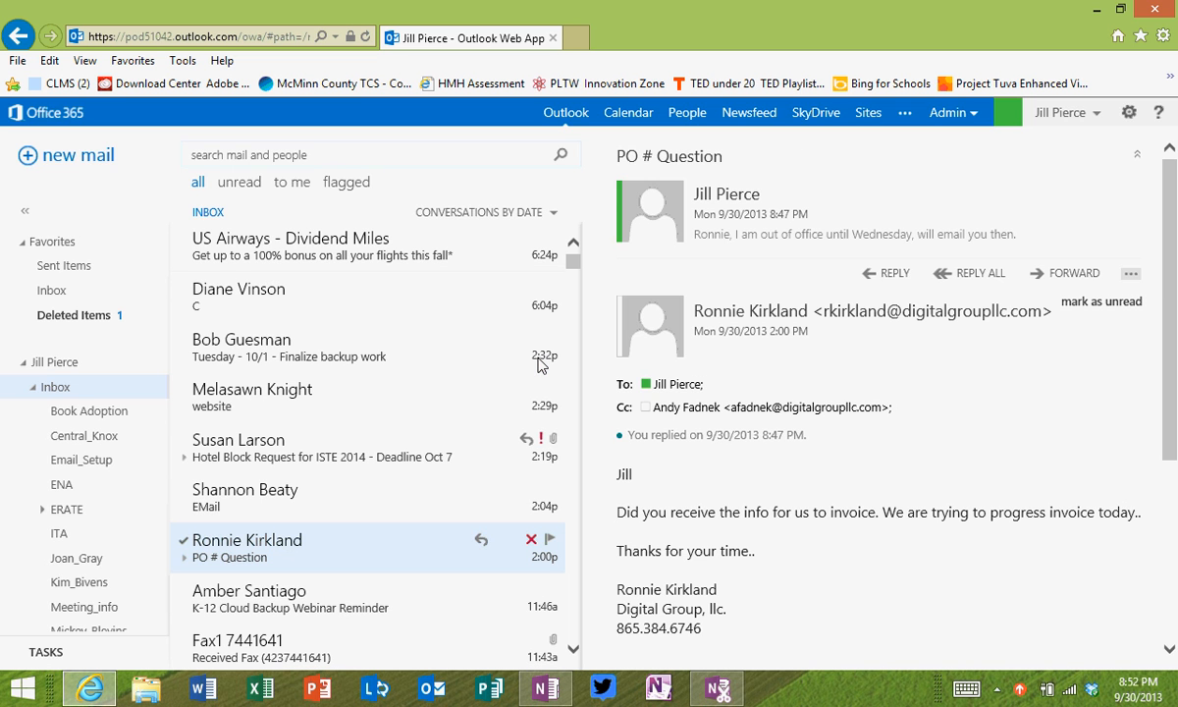
left_click_drag(159, 326, 163, 491)
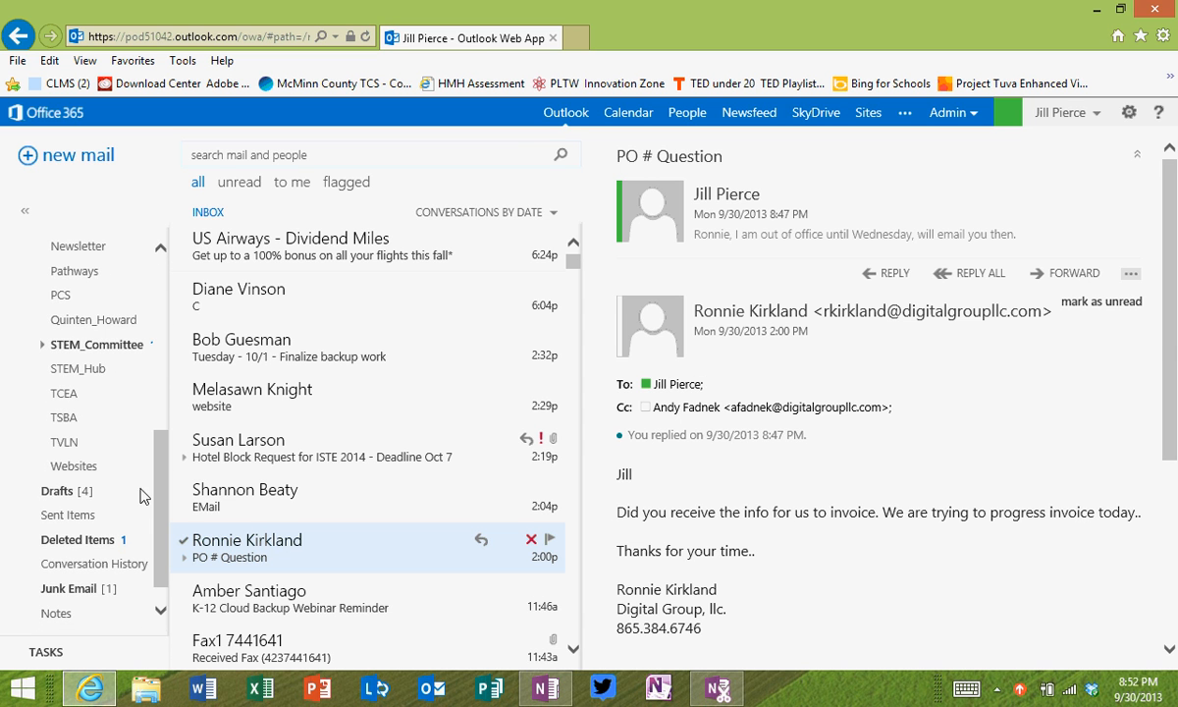
left_click(59, 491)
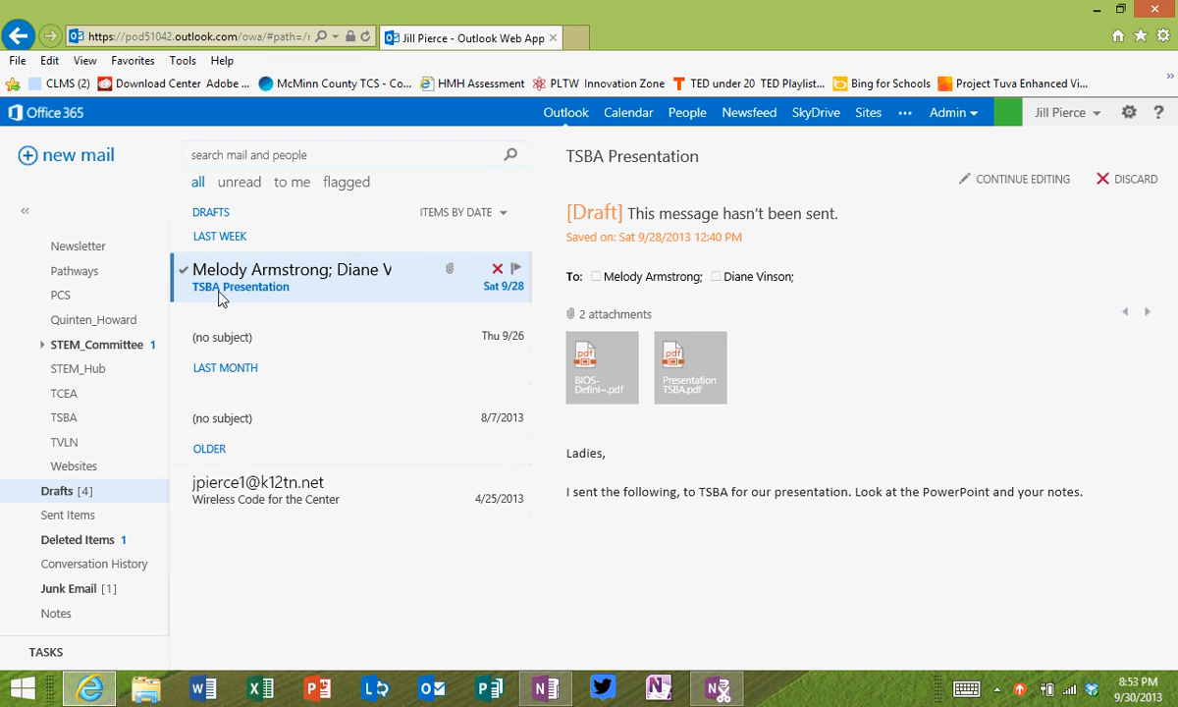
left_click_drag(152, 528, 152, 305)
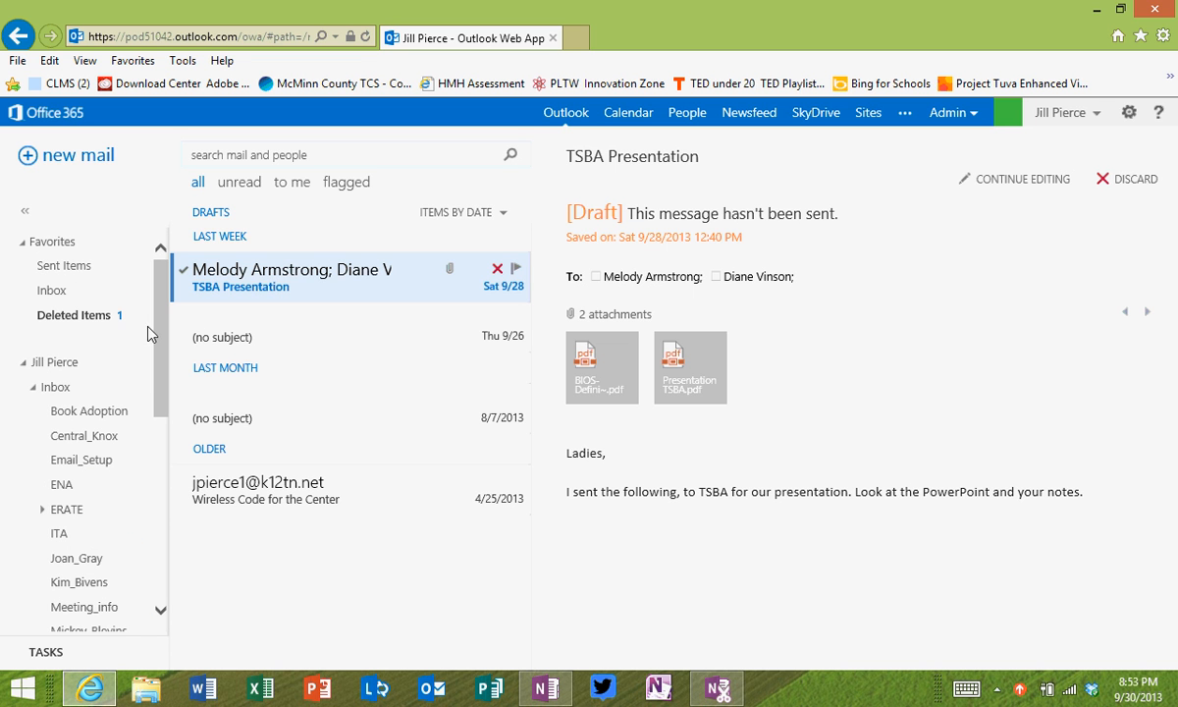
left_click(57, 387)
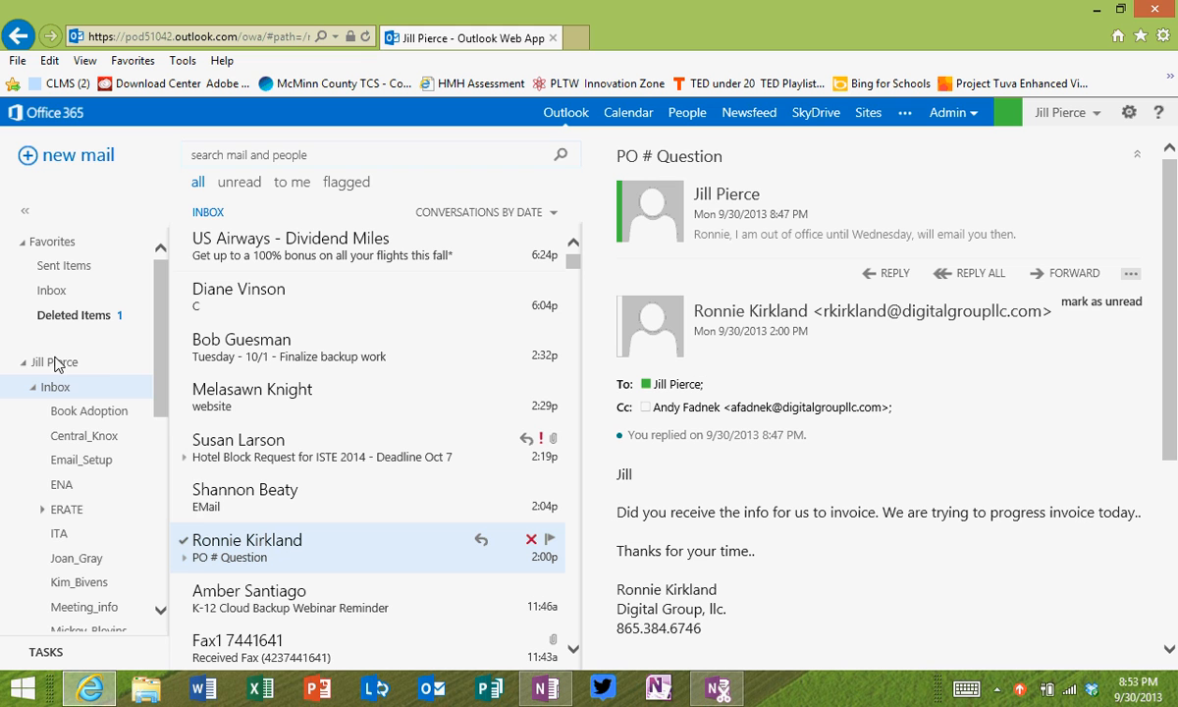
right_click(56, 363)
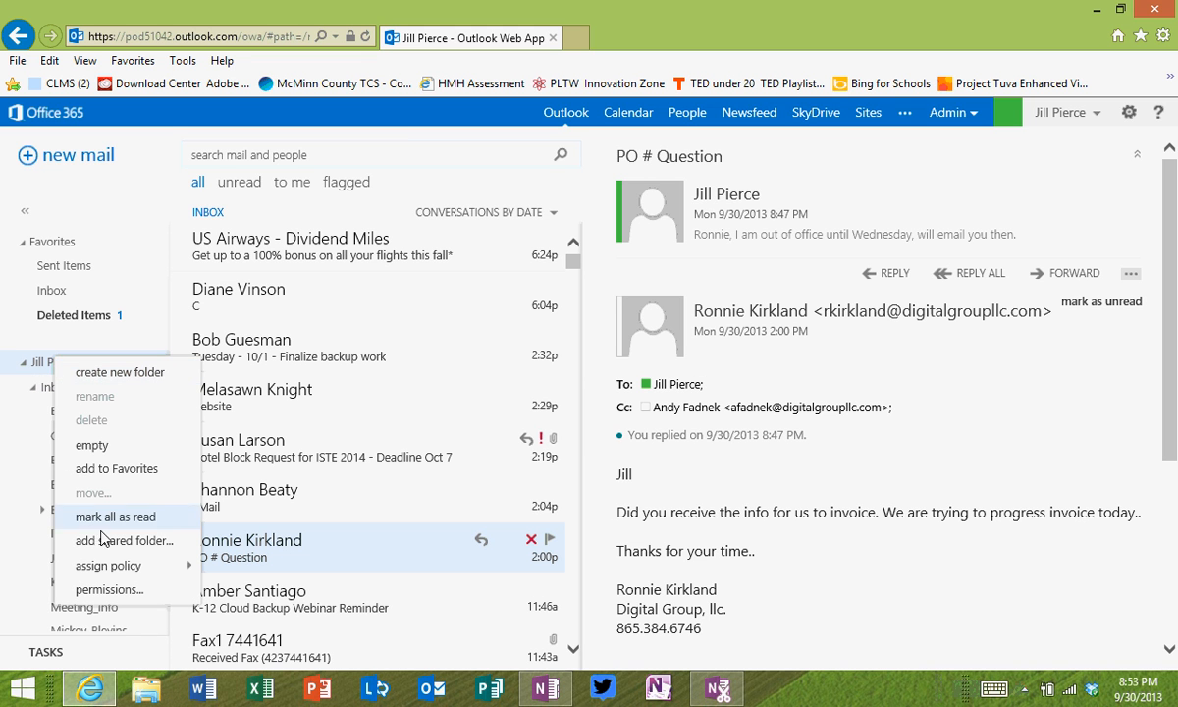
left_click(131, 335)
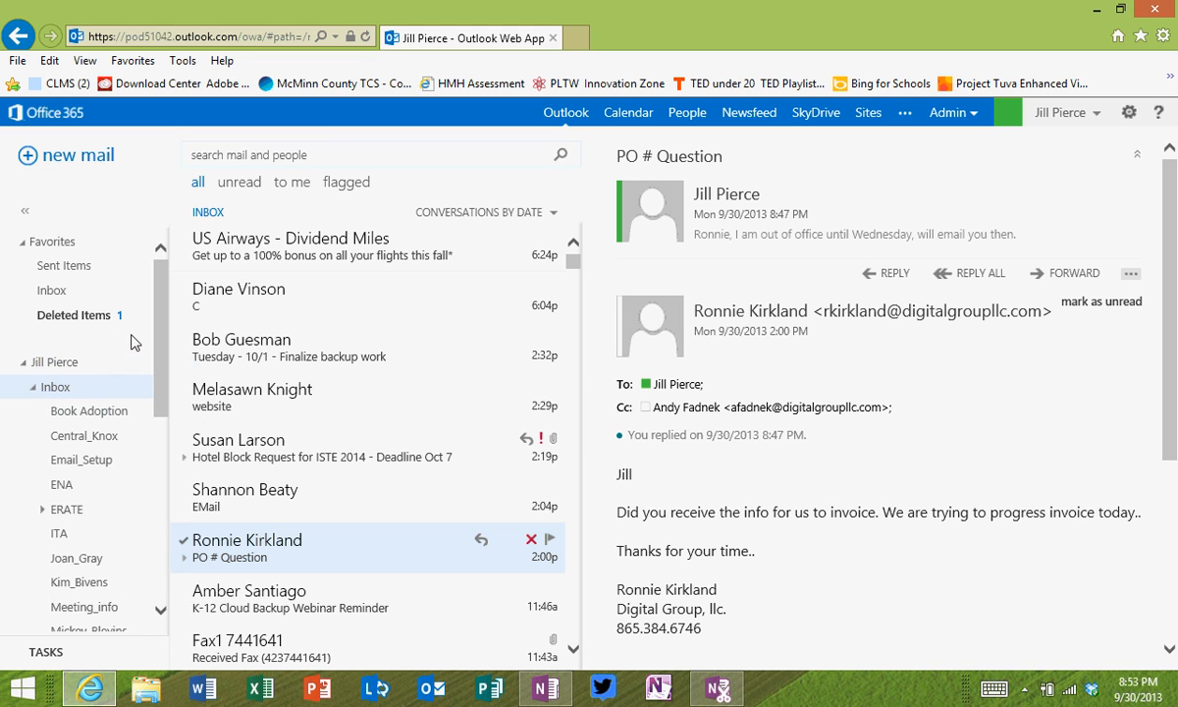
right_click(98, 412)
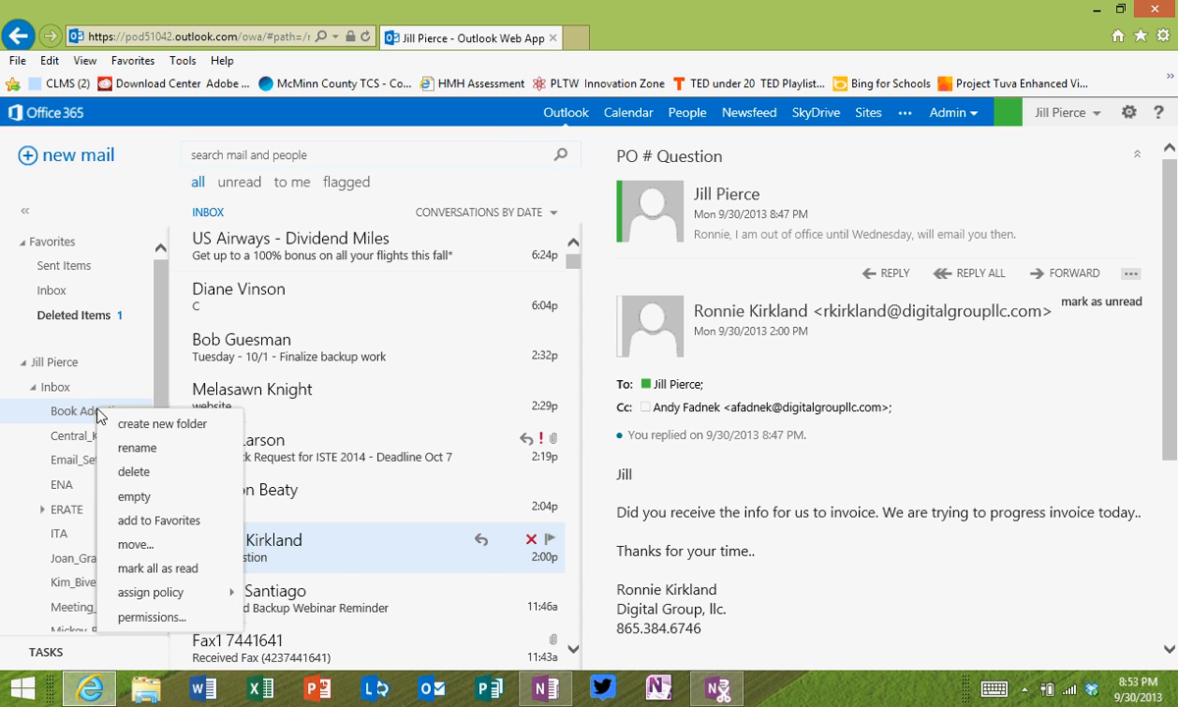
mouse_move(143, 596)
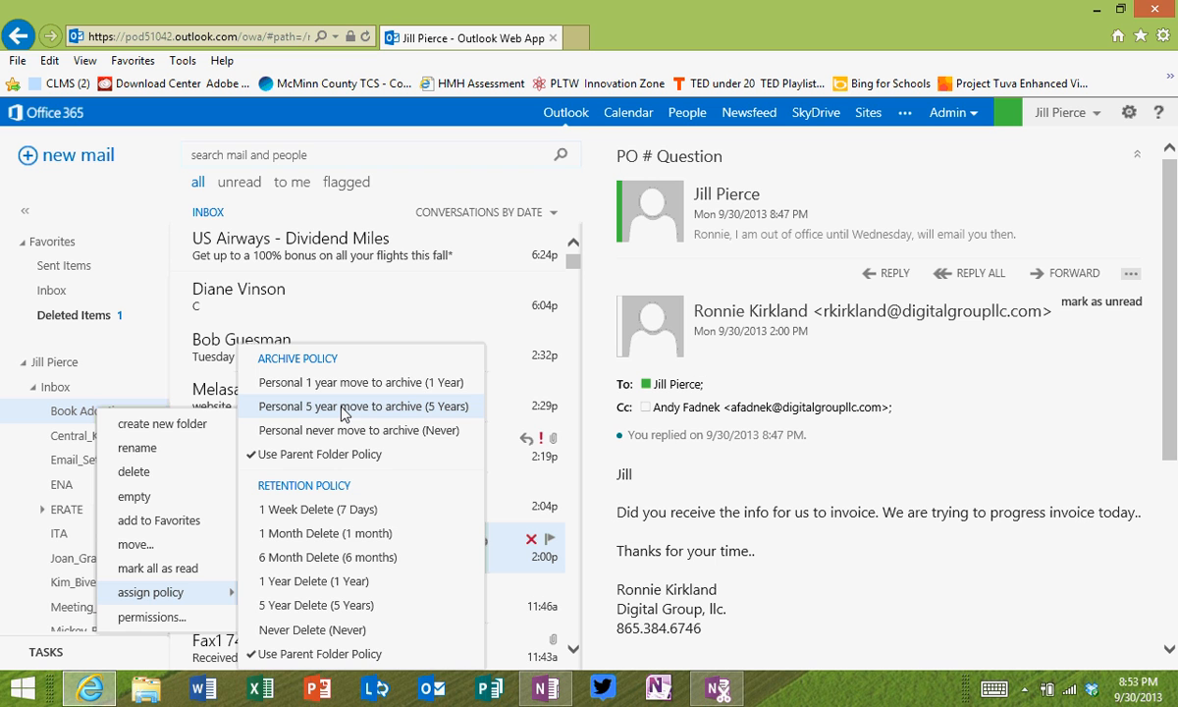
left_click(172, 616)
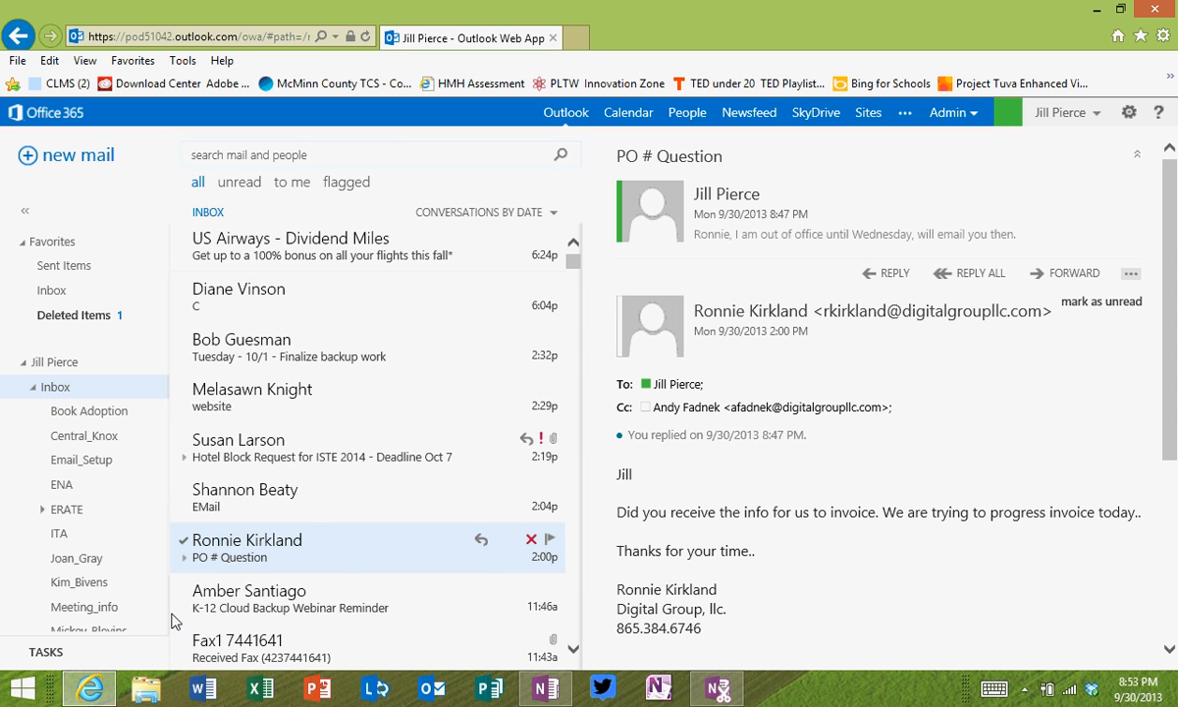
right_click(98, 417)
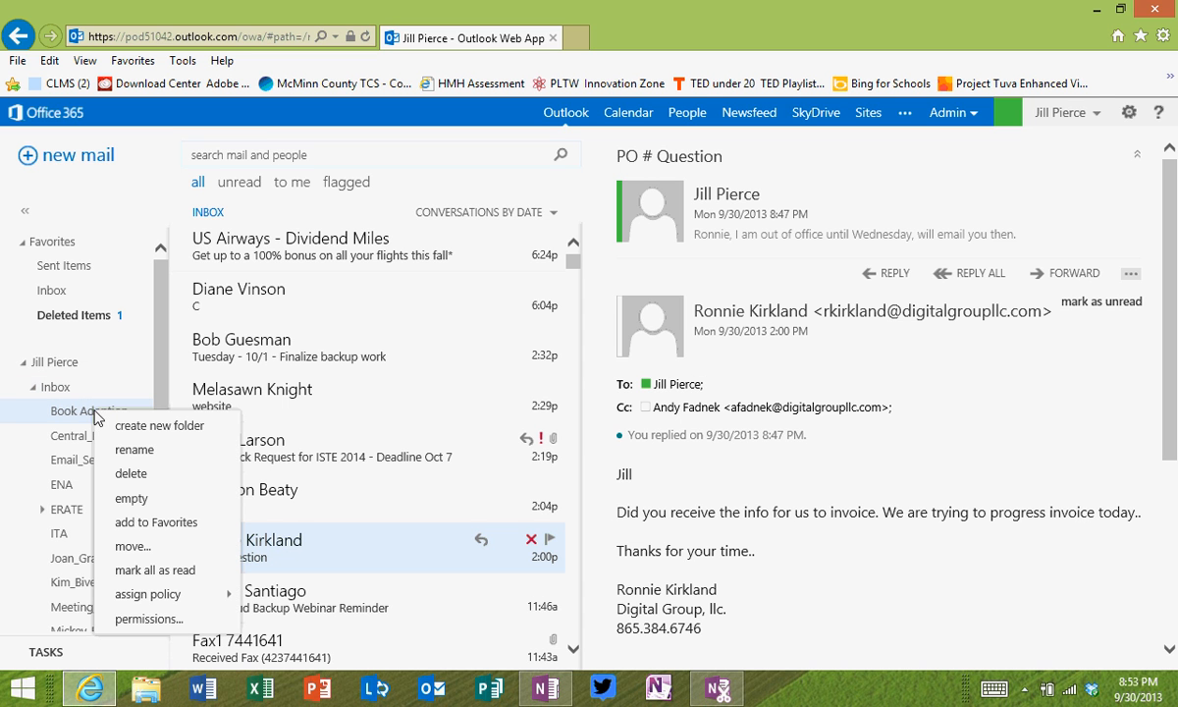
left_click(159, 619)
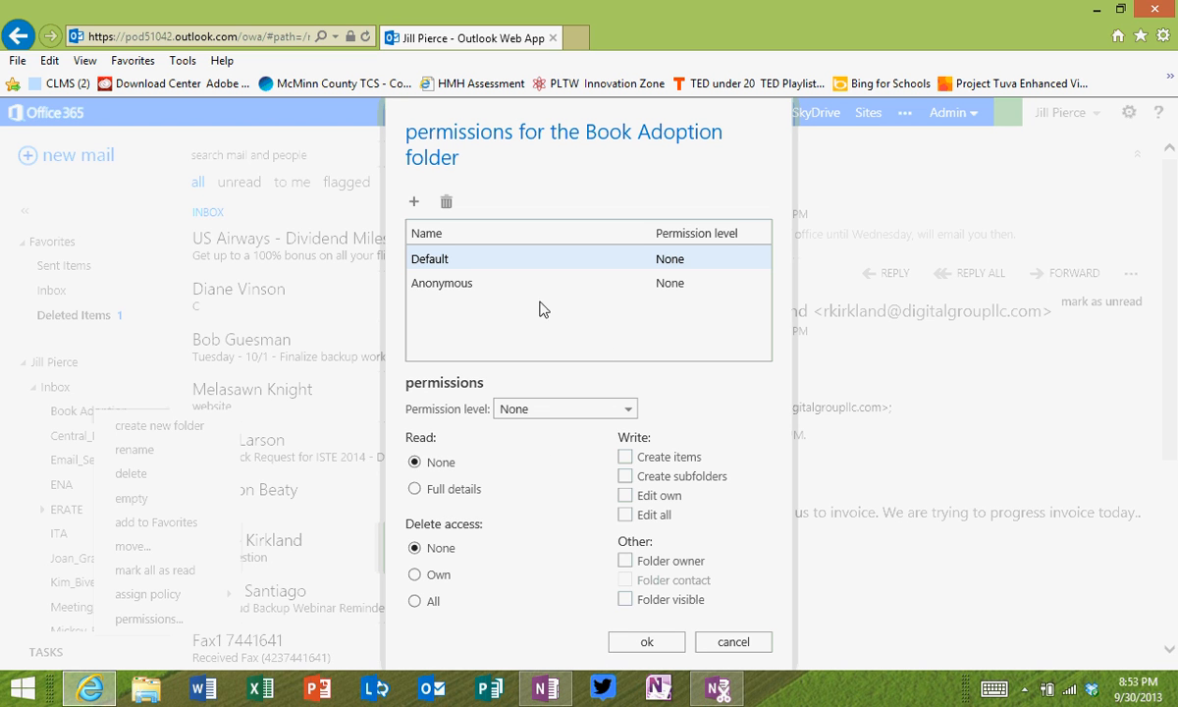
left_click(729, 642)
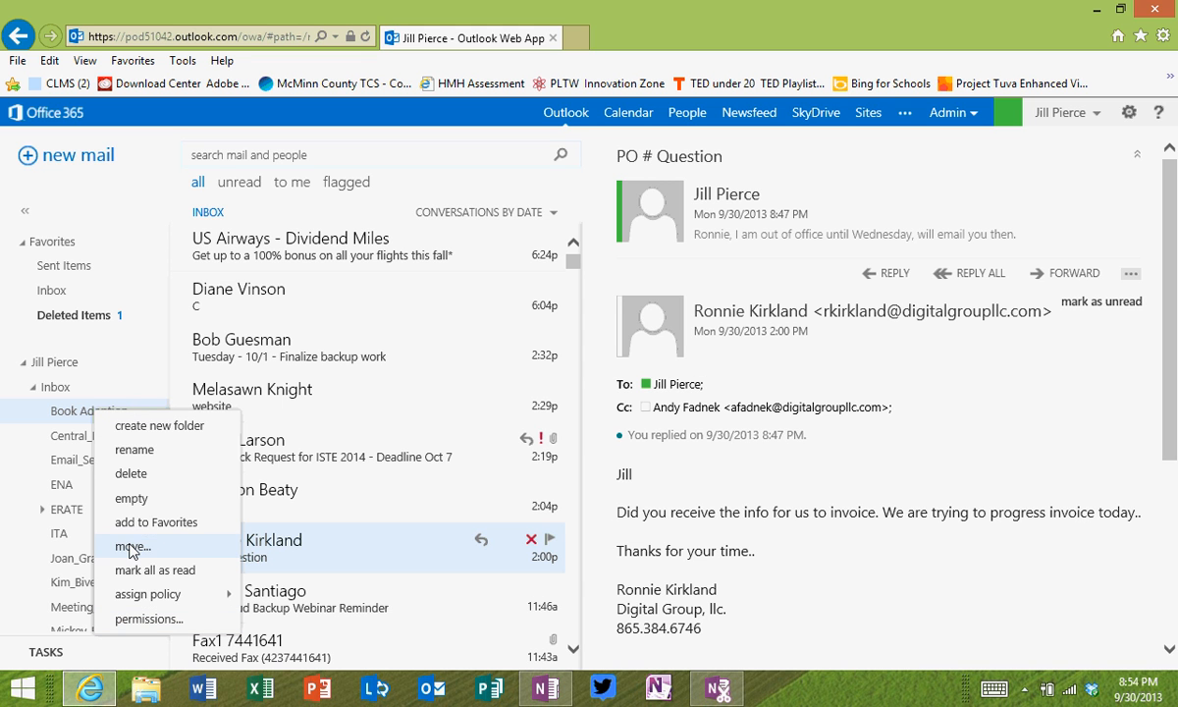
left_click(139, 211)
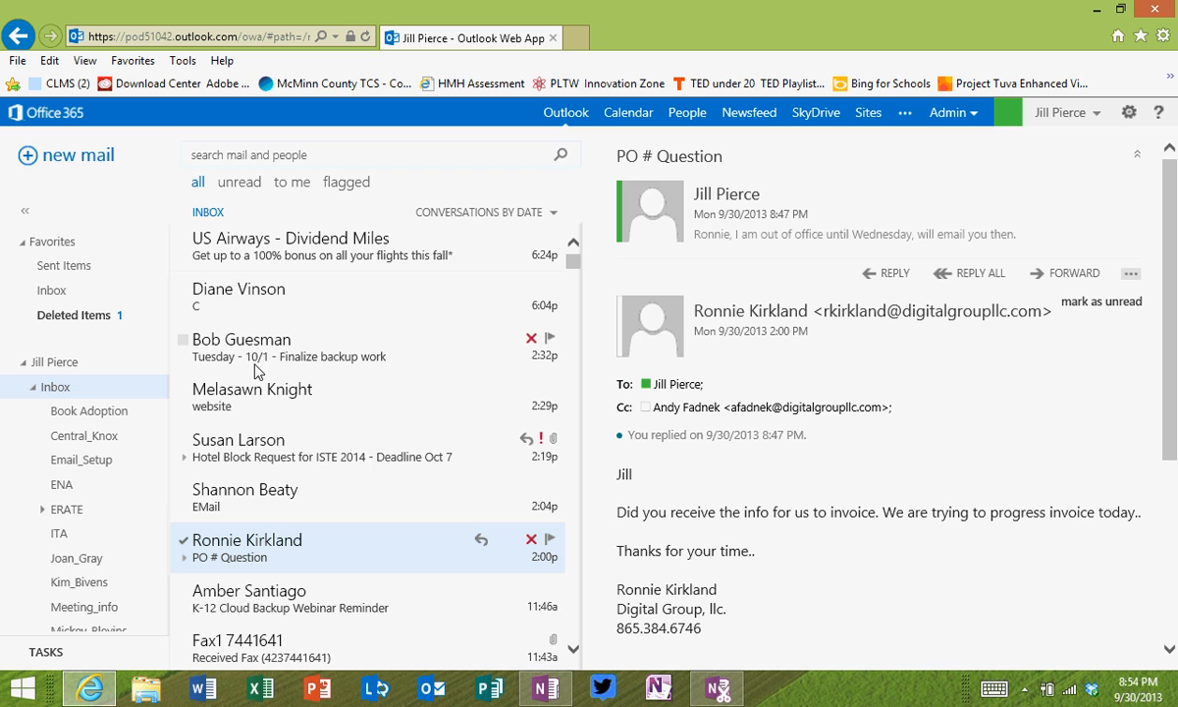
Step: Open the 6:04p message 'C', start a new inbox rule from it, and cancel without saving
left_click(248, 302)
right_click(248, 303)
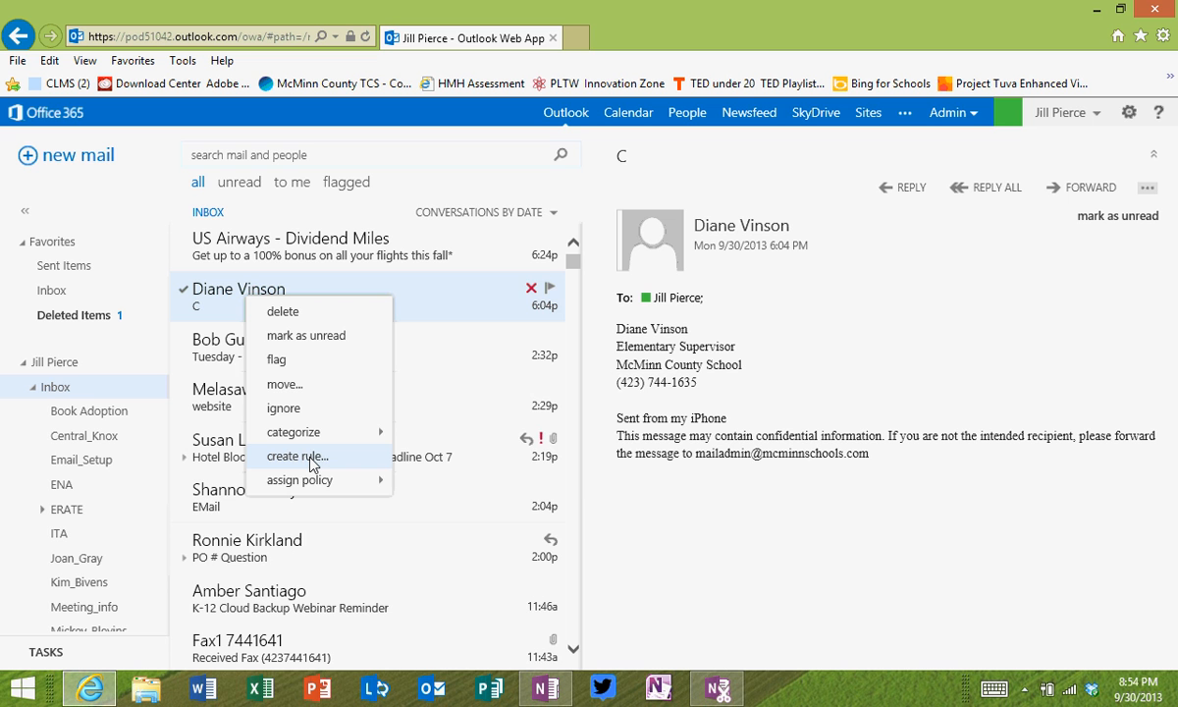
mouse_move(316, 486)
left_click(304, 456)
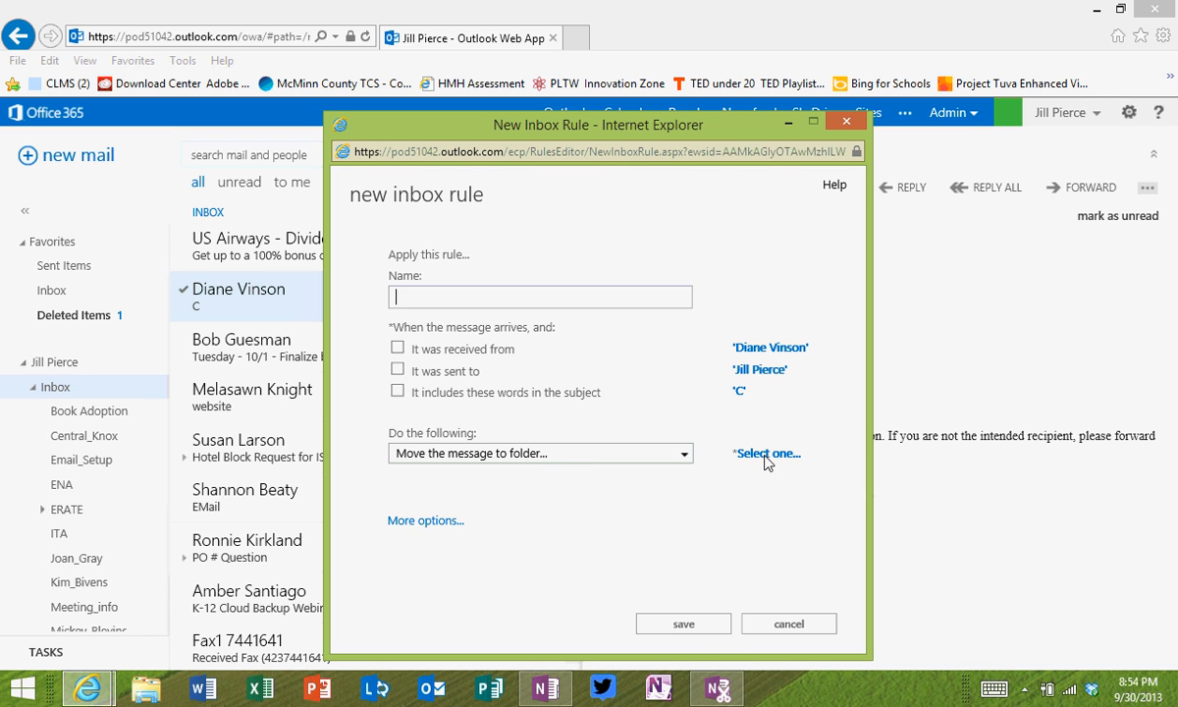
left_click(772, 628)
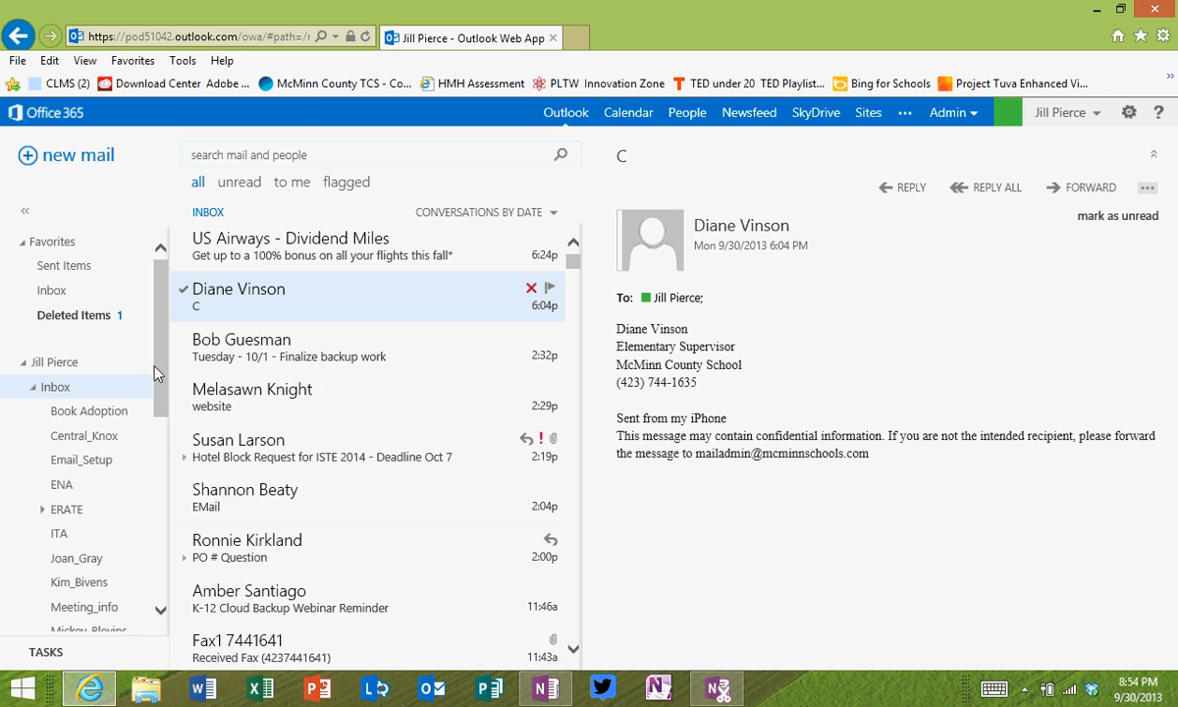
left_click_drag(161, 349, 160, 537)
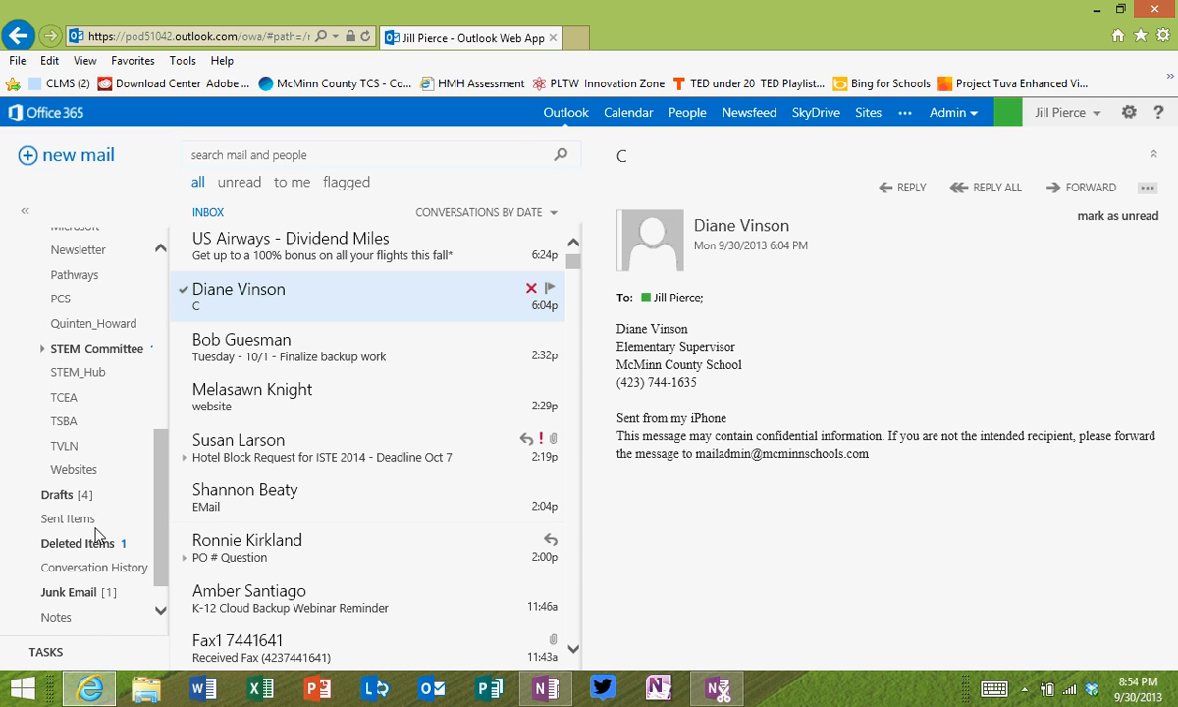
Step: Open the STEM_Committee folder and read the STEM fair conversation
left_click(95, 349)
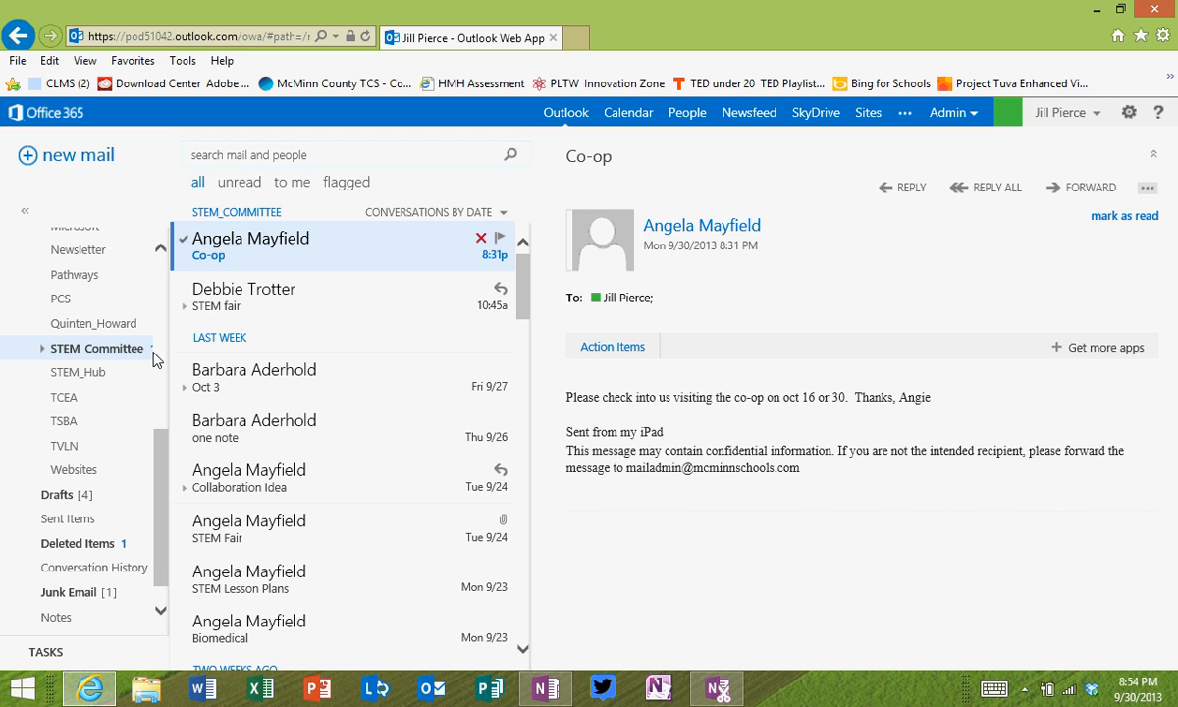
left_click(260, 293)
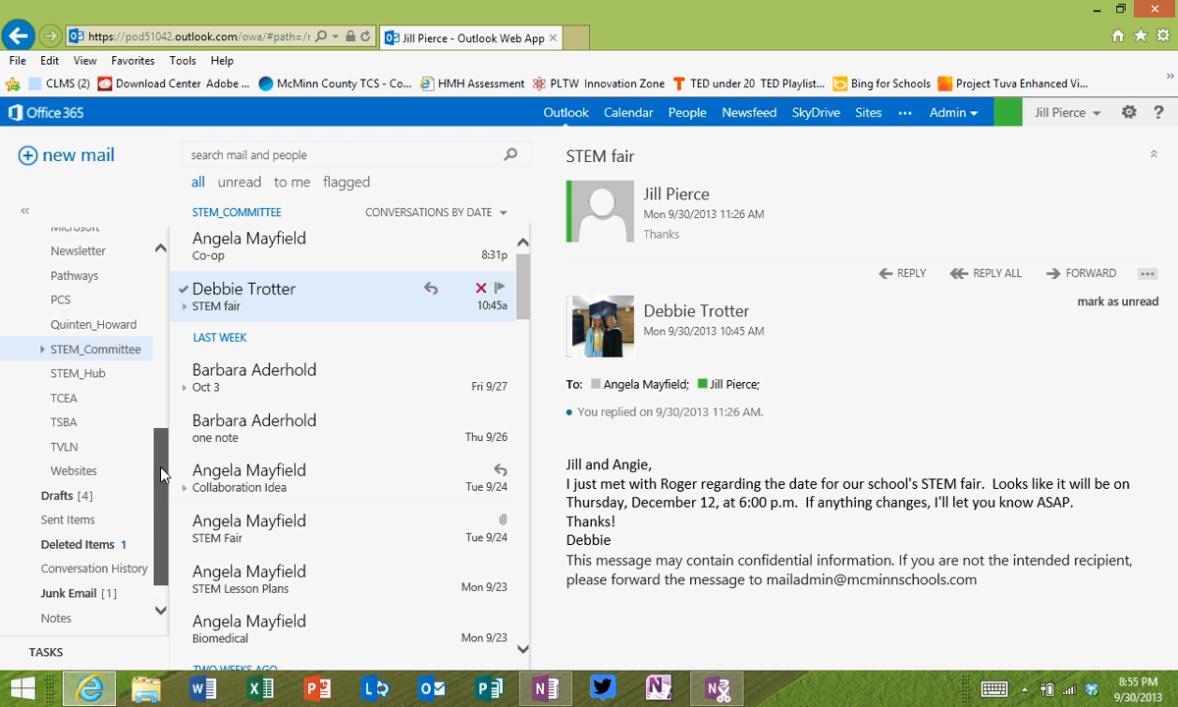
scroll(162, 474, "down", 1)
left_click_drag(161, 473, 152, 272)
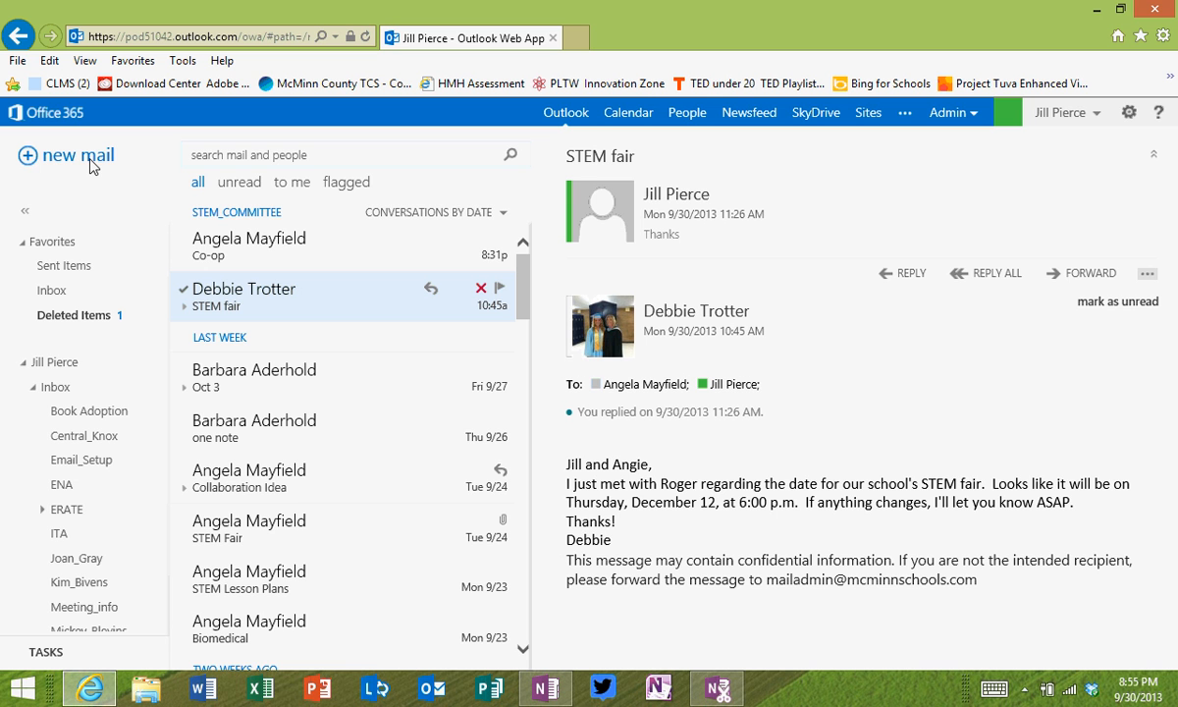
Step: In Calendar, toggle the Training McMinn calendar off and on, discard a share invitation, and select October 2
left_click(619, 115)
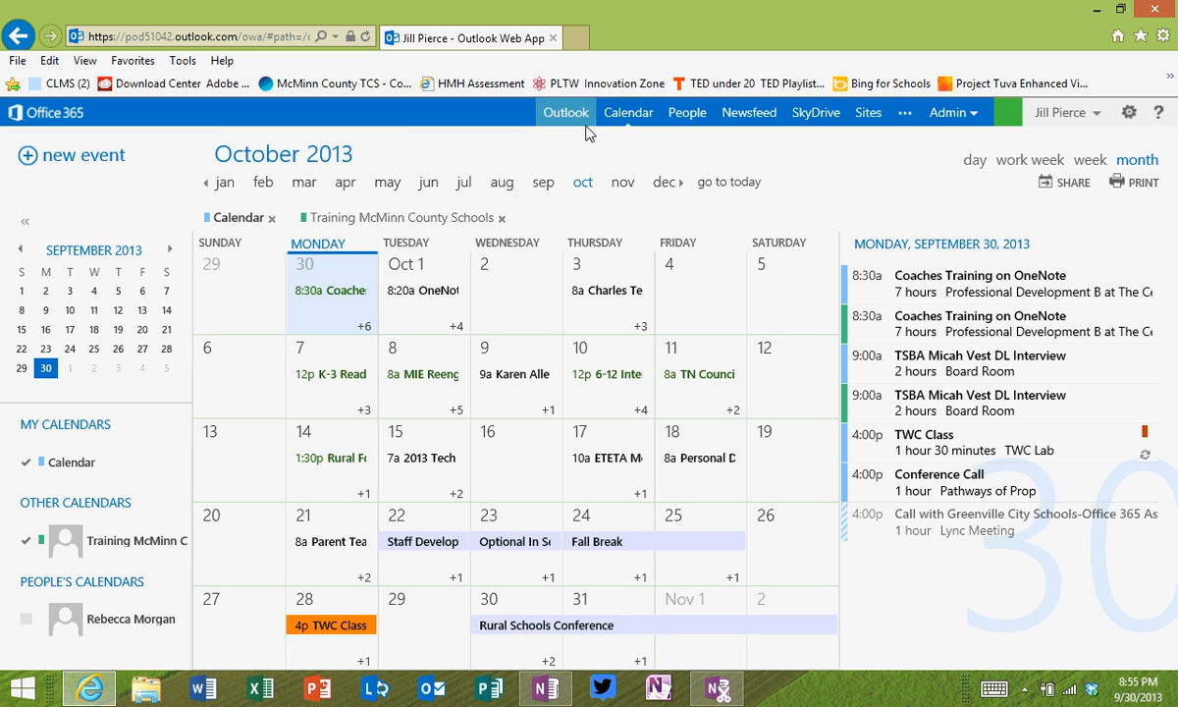
left_click(25, 541)
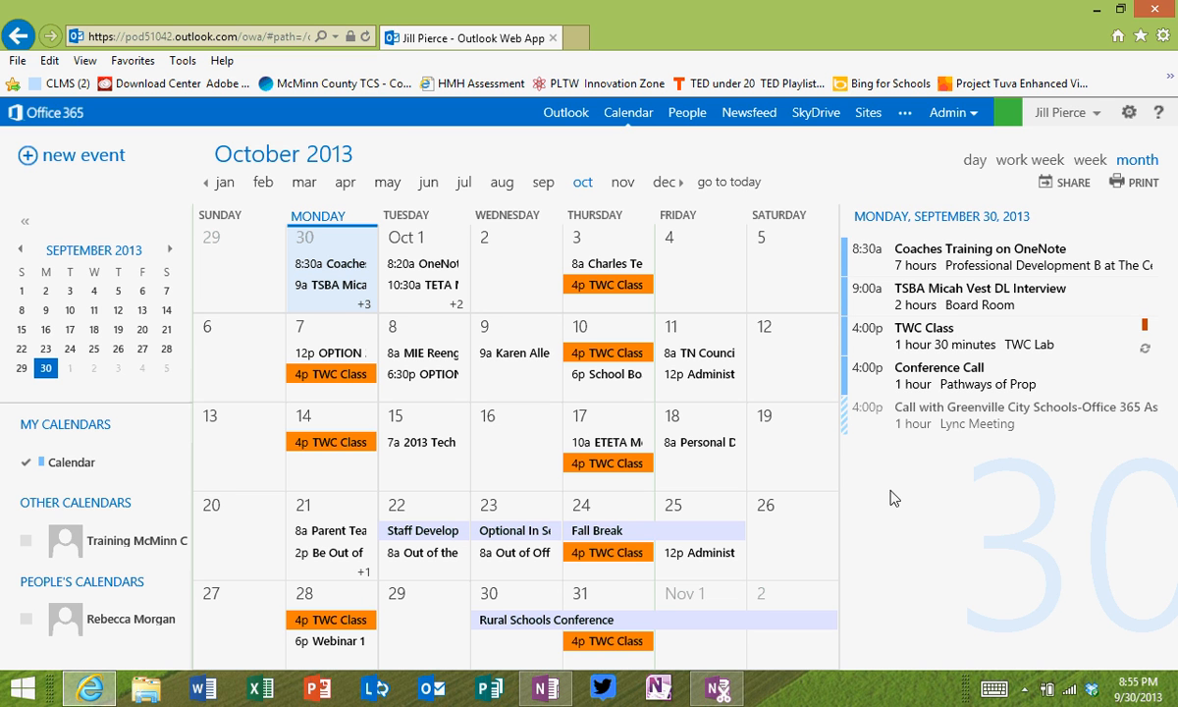
left_click(1072, 184)
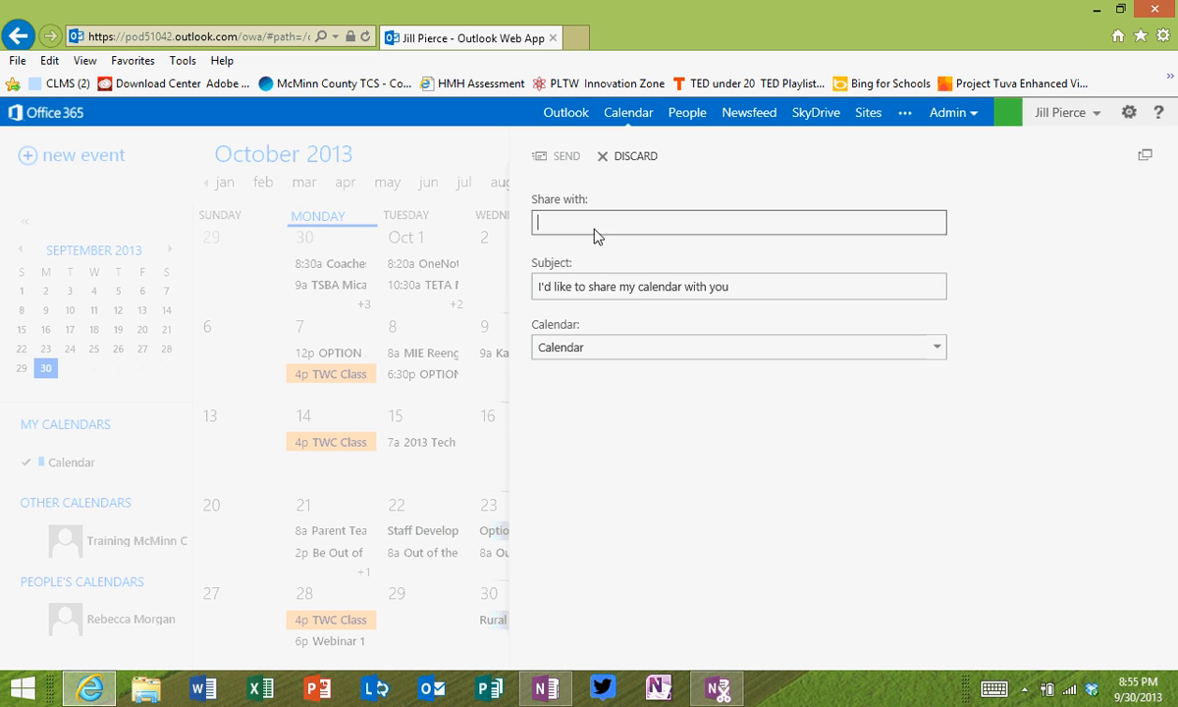
left_click(621, 157)
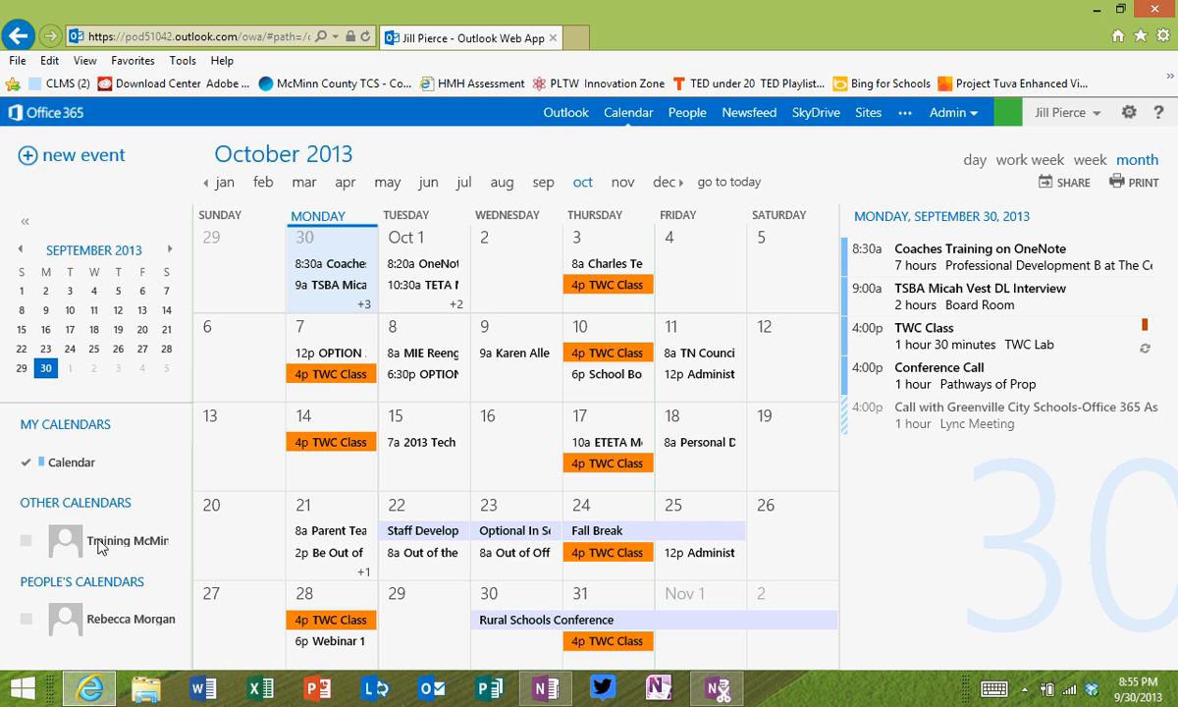
left_click(26, 541)
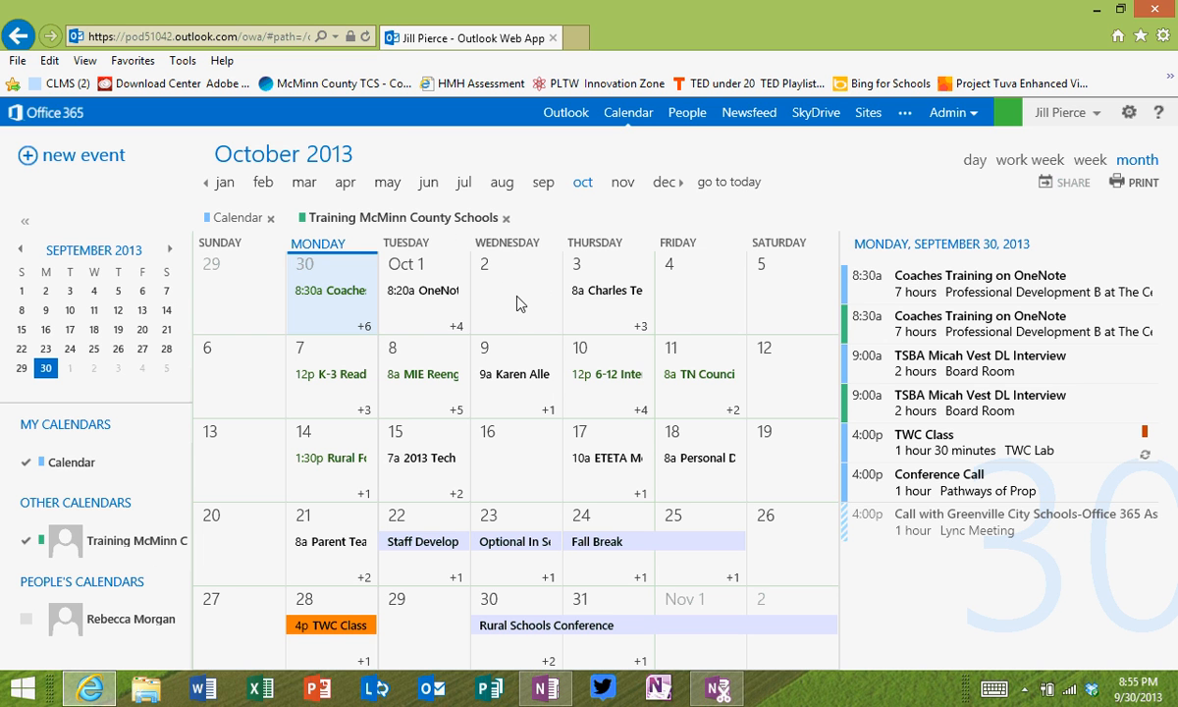
left_click(518, 298)
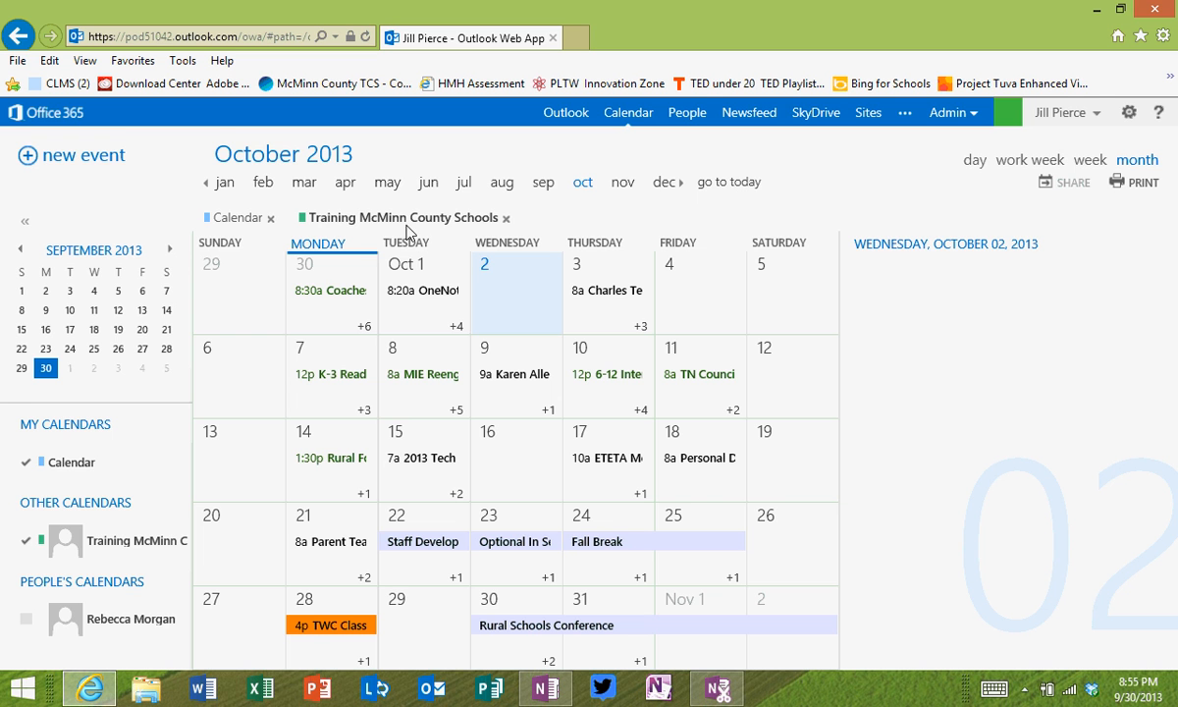
Step: Create a new event 'Training for Office 365' in the Board Room, inviting the contact's e-mail address
left_click(78, 162)
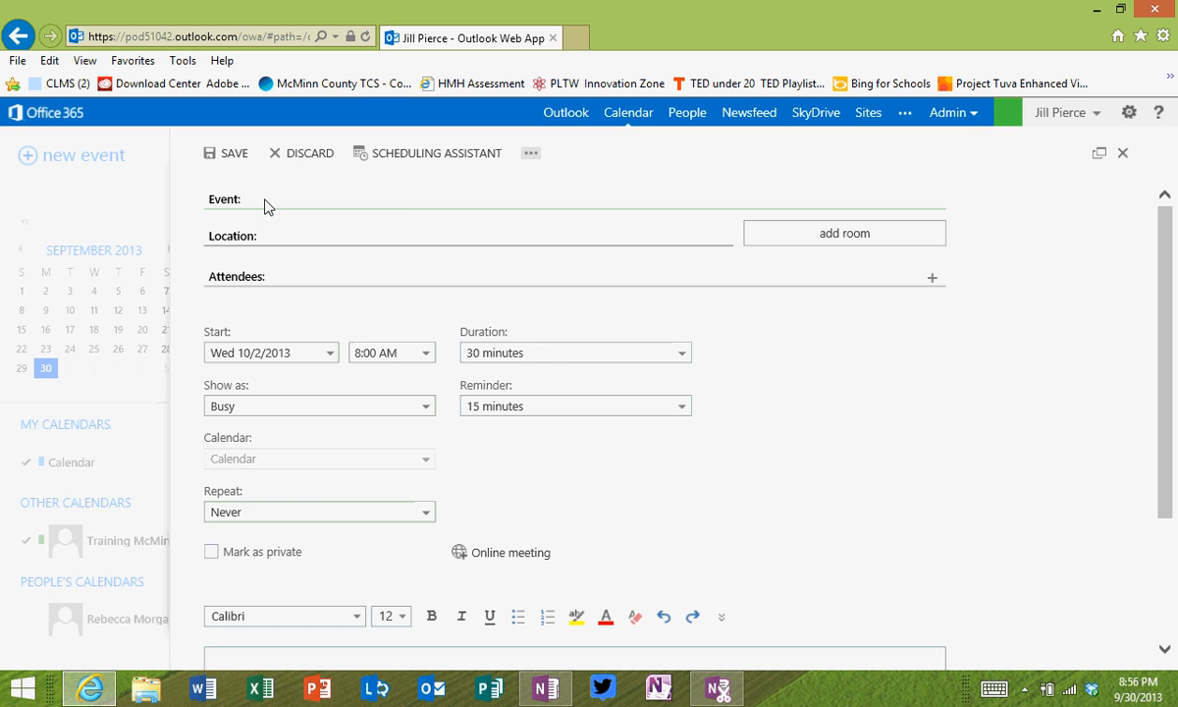
type("Training")
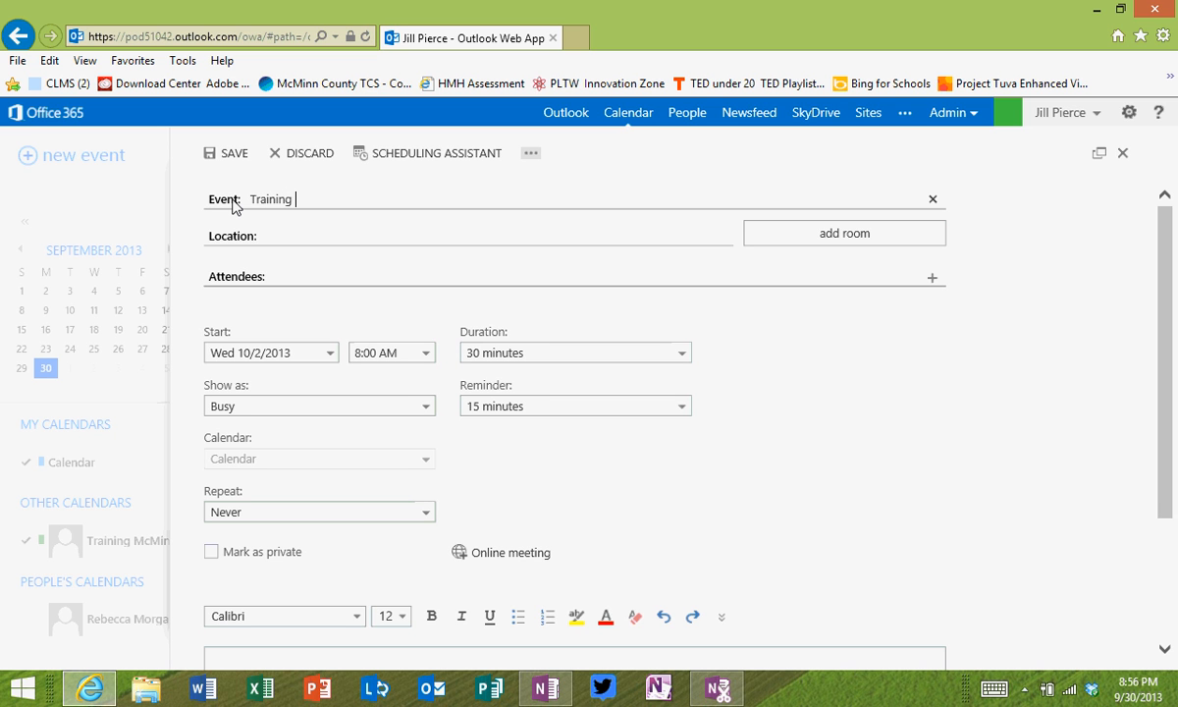
type(" for Office 365")
left_click(247, 238)
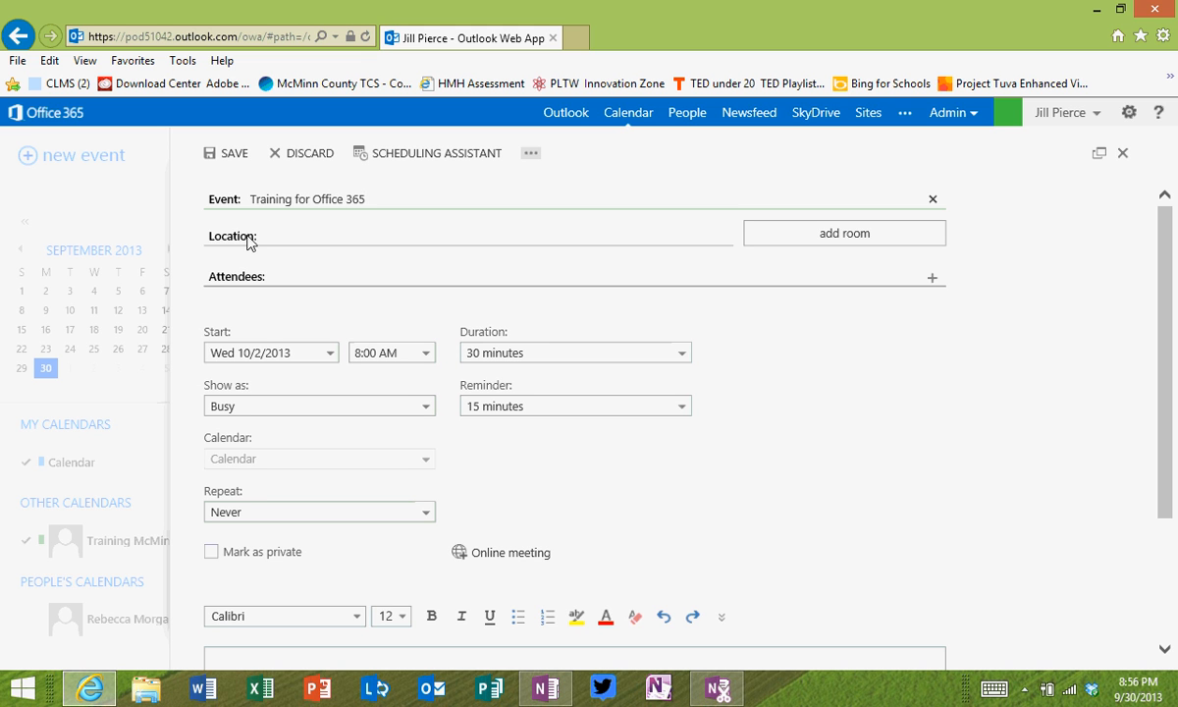
type("Bo")
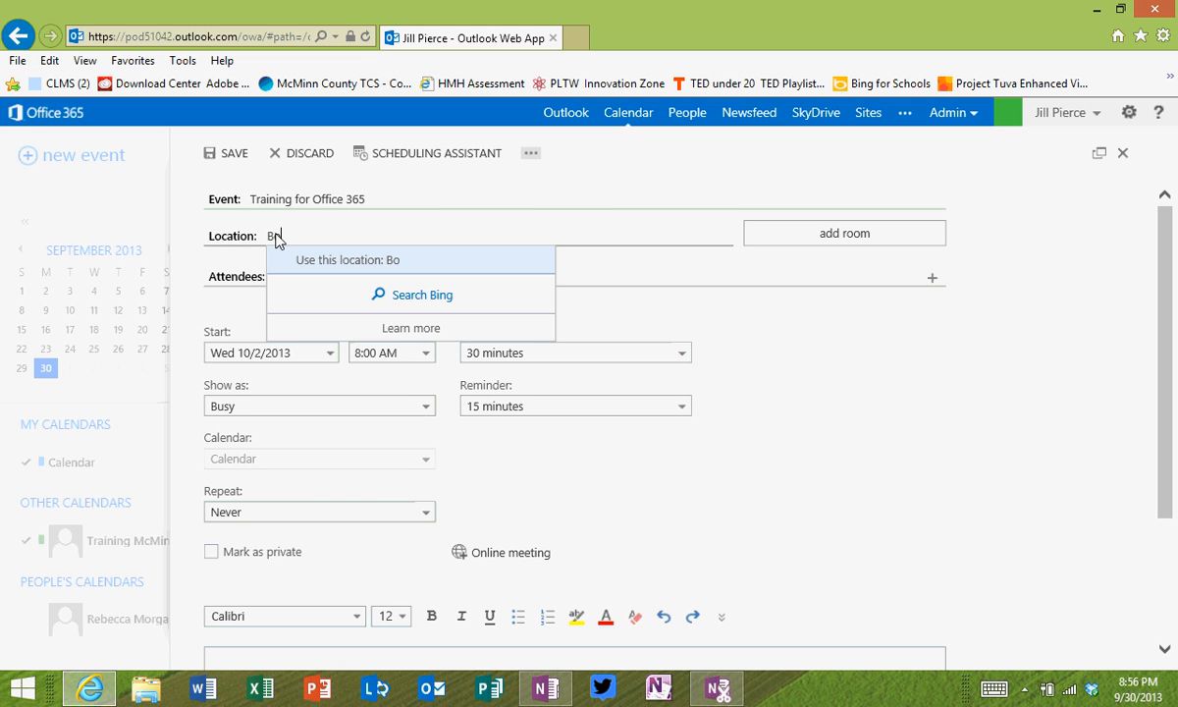
type("ard Room")
left_click(223, 274)
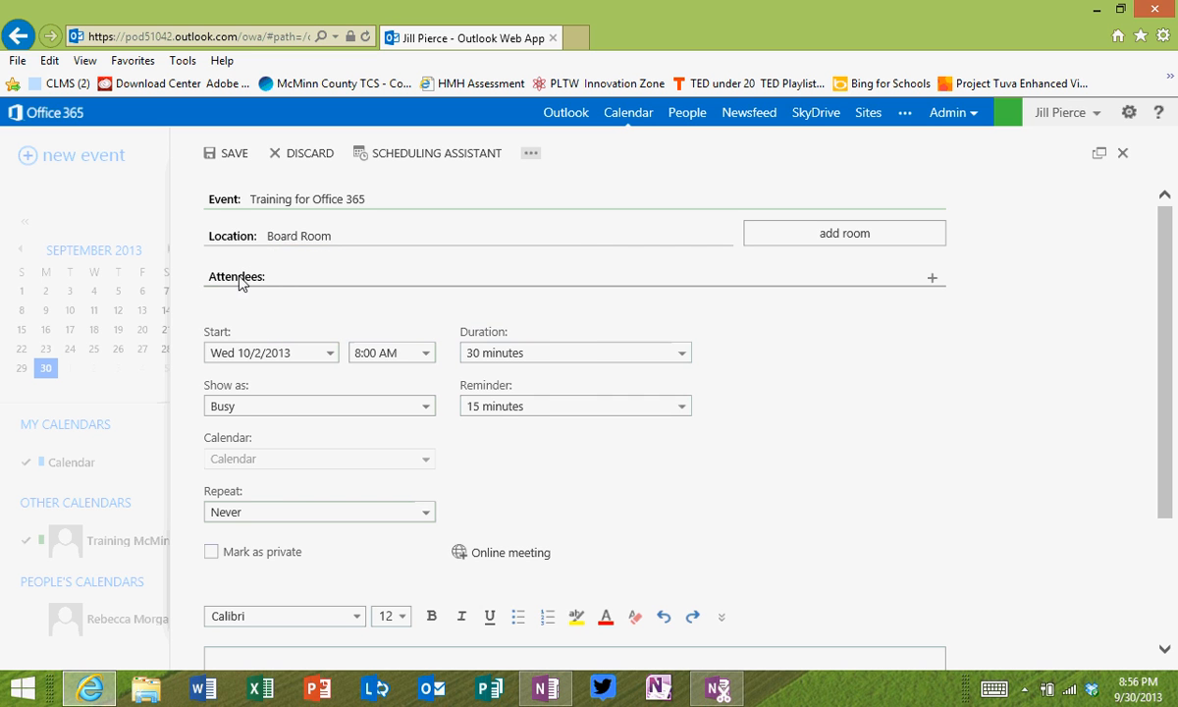
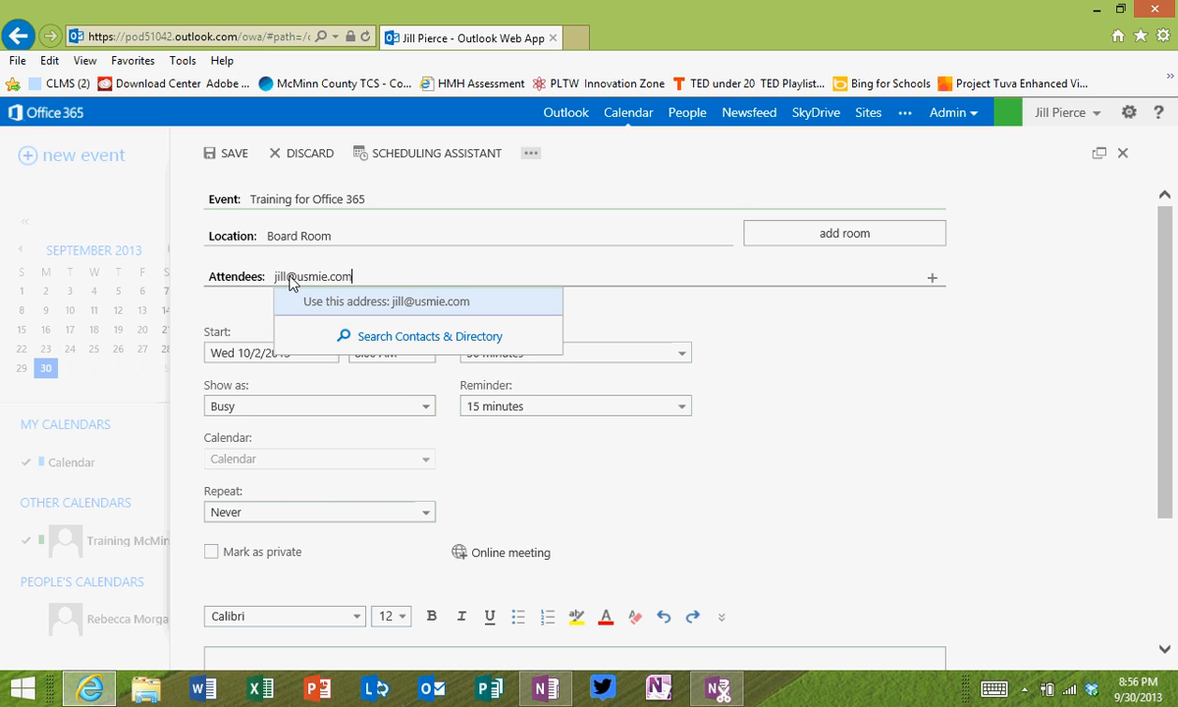
left_click(332, 304)
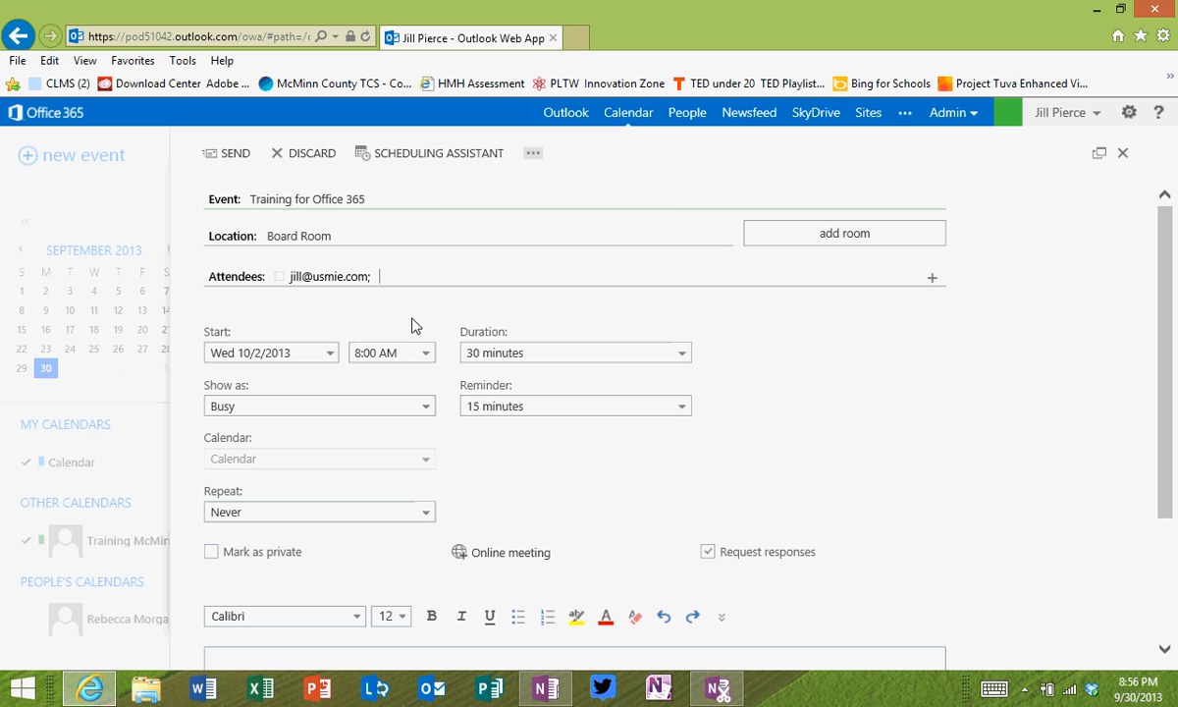
Step: Set the event to last 90 minutes starting at 9:00 AM
left_click(682, 356)
left_click(494, 451)
left_click(425, 353)
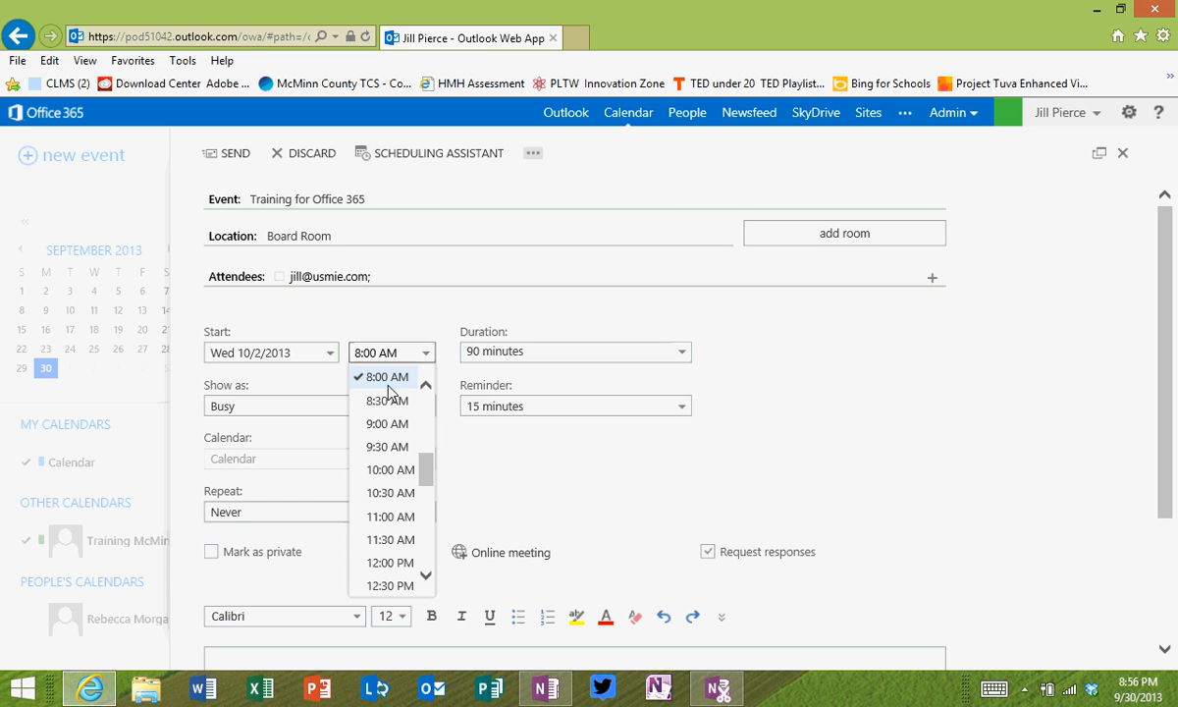
left_click(378, 448)
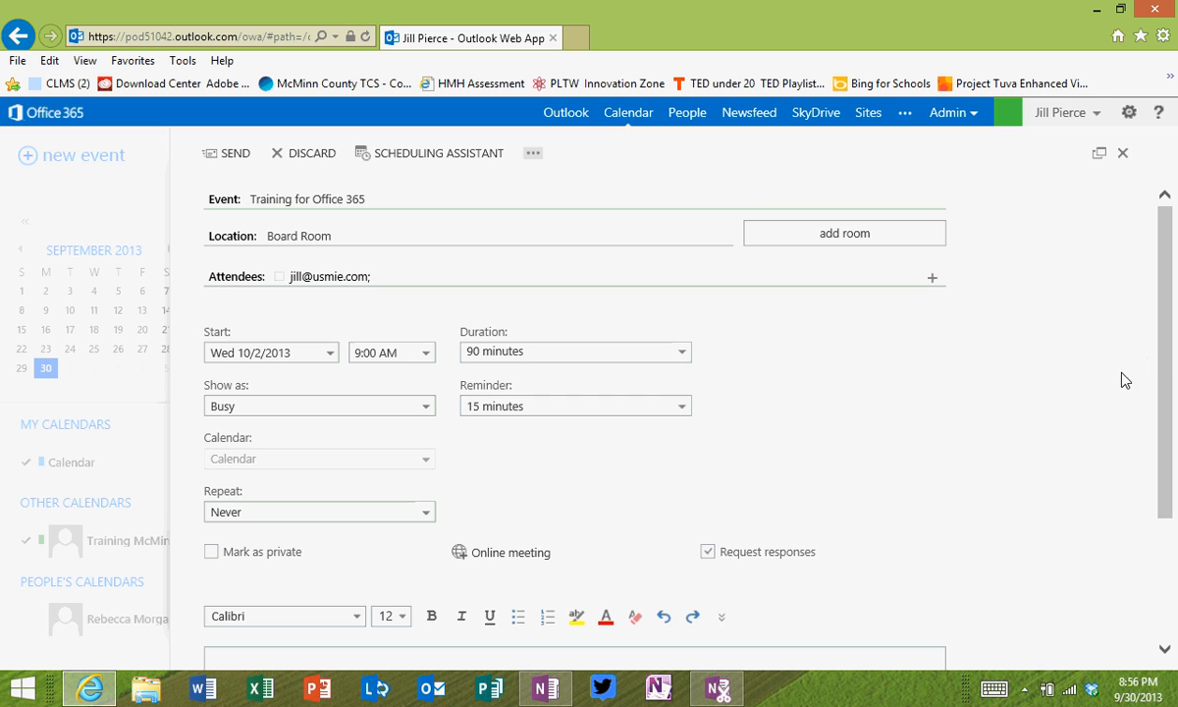
Step: Write the event note greeting the attendee by name, then 'See if this day will work for you'
left_click_drag(1165, 334, 1167, 385)
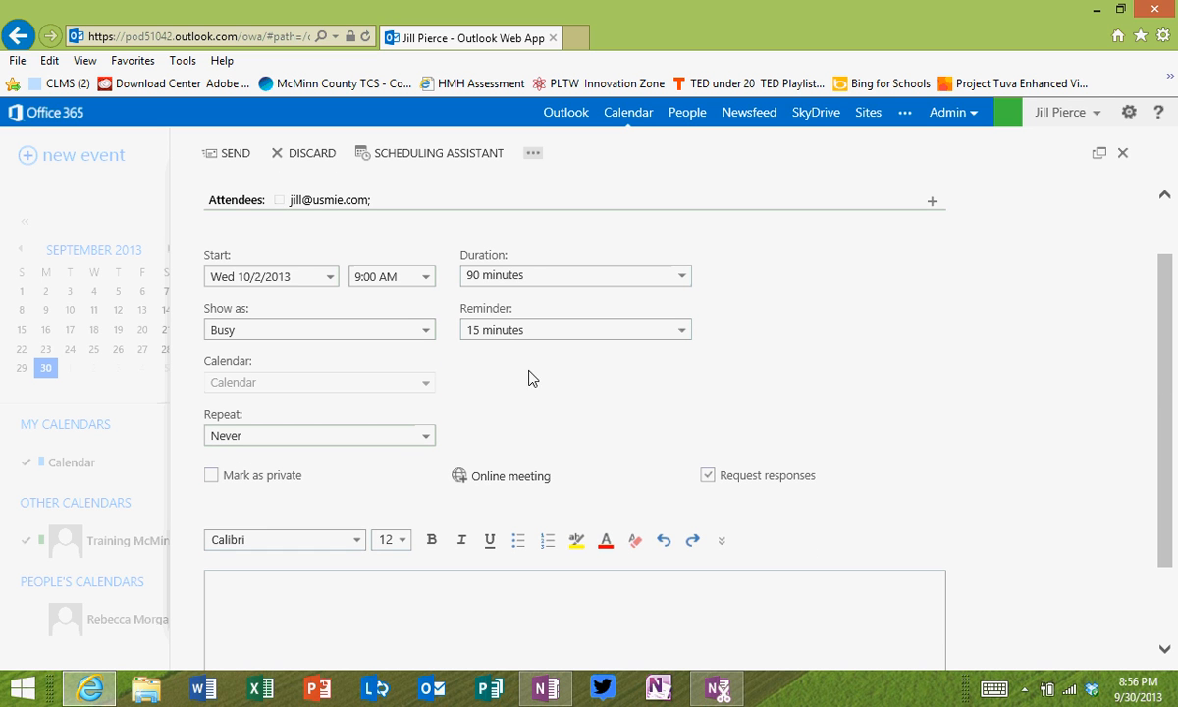
left_click_drag(1166, 373, 1166, 442)
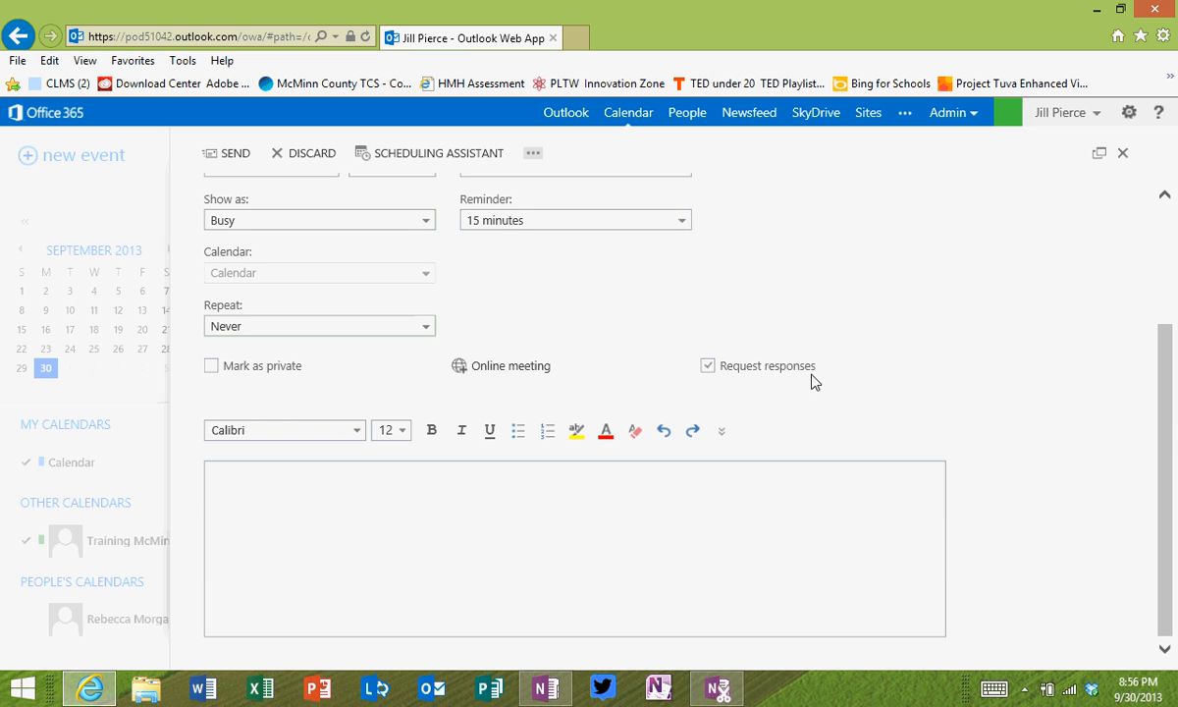
left_click_drag(1169, 420, 1159, 261)
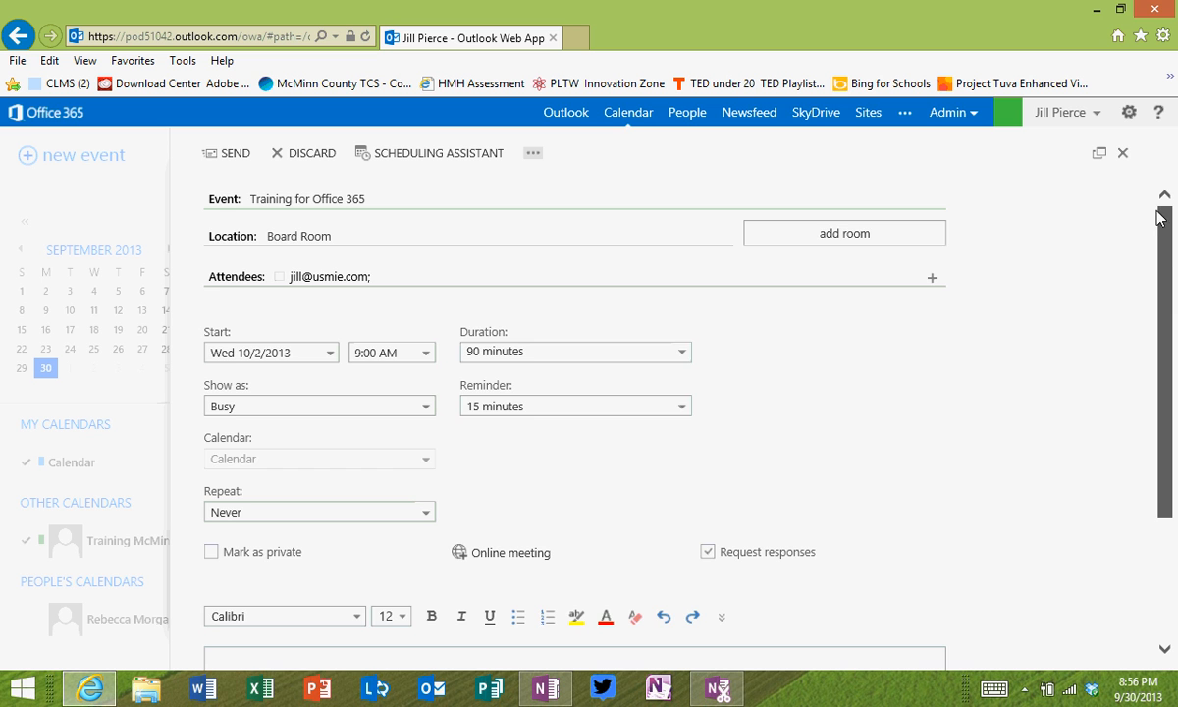
scroll(1085, 284, "down", 1)
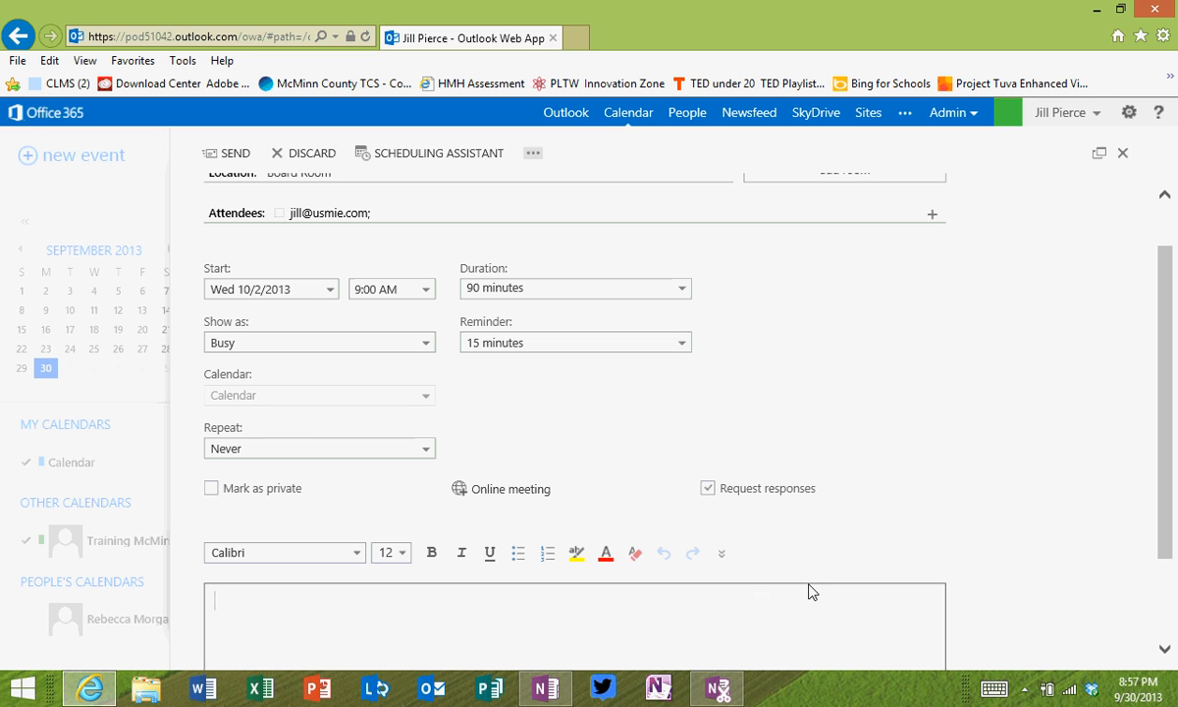
left_click_drag(1165, 428, 1165, 486)
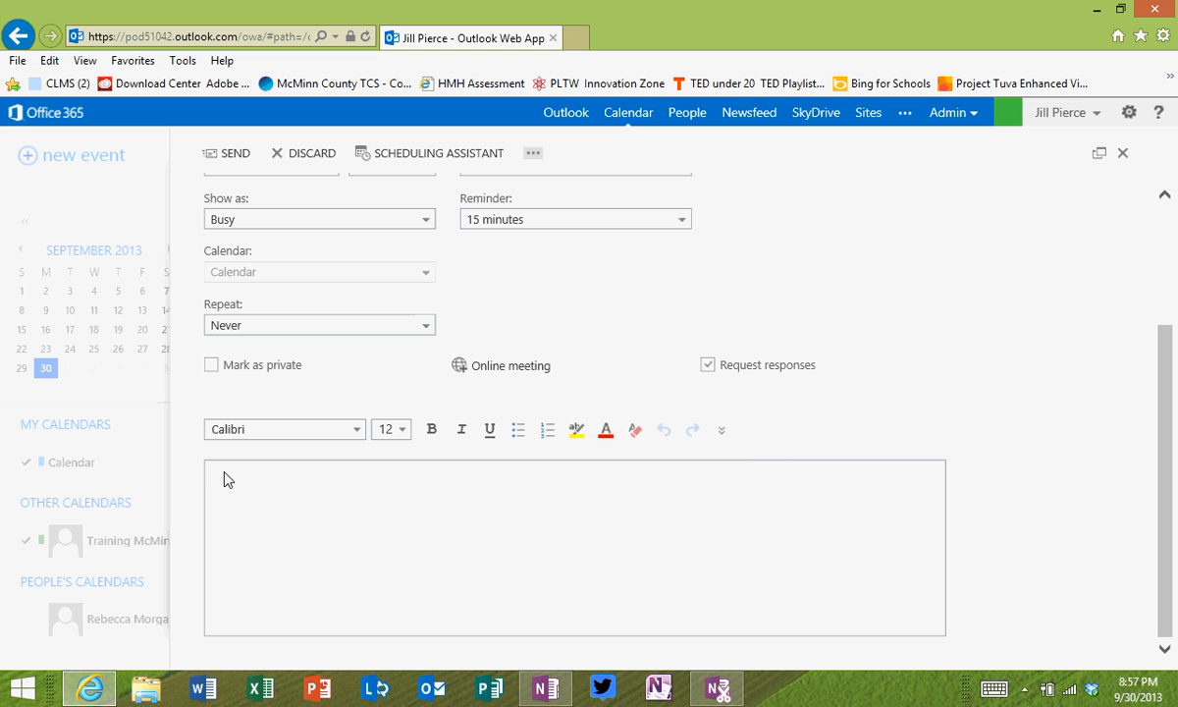
type("Jil")
key("Return")
type("See if this day will work for you,")
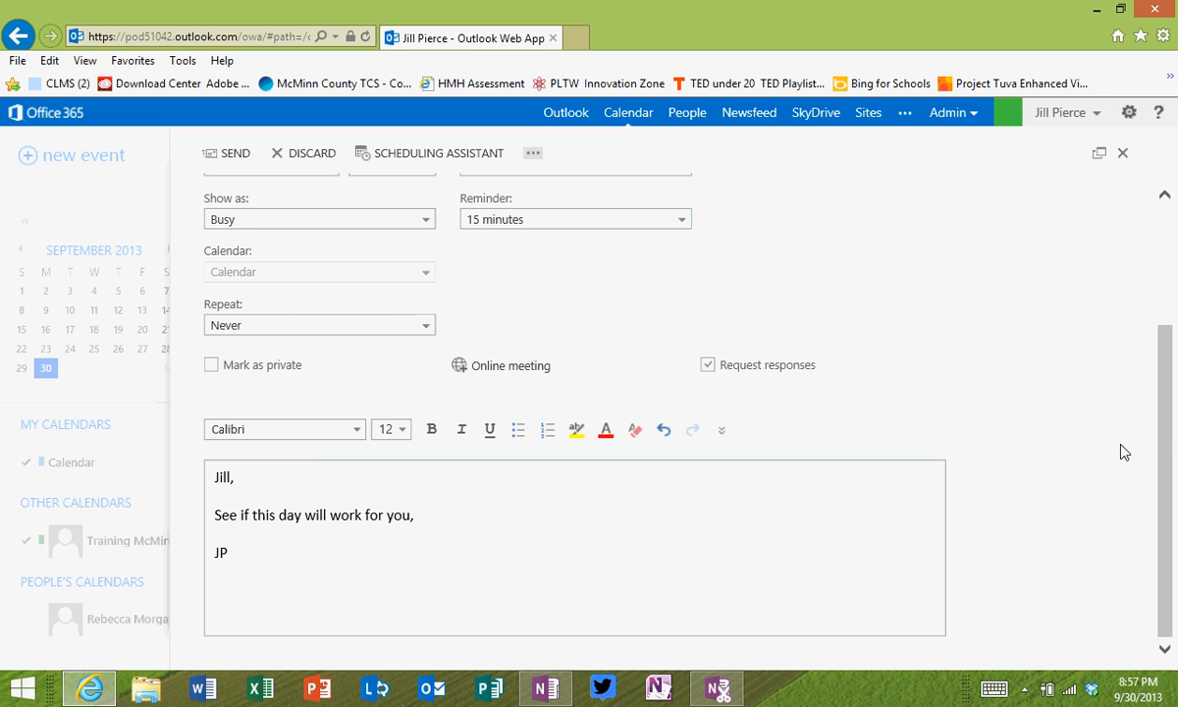
left_click_drag(1168, 439, 1165, 307)
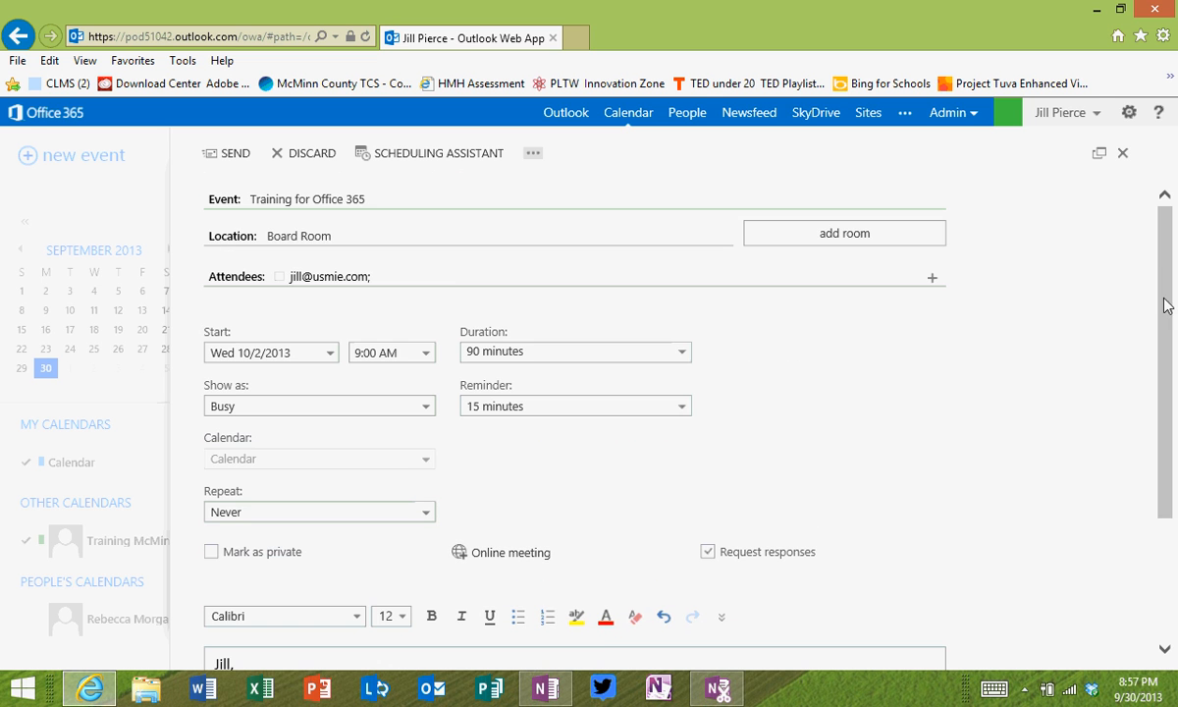
Step: Send the invitation, then open the Oct 2 Training for Office 365 event's peek card and choose Edit
left_click(232, 154)
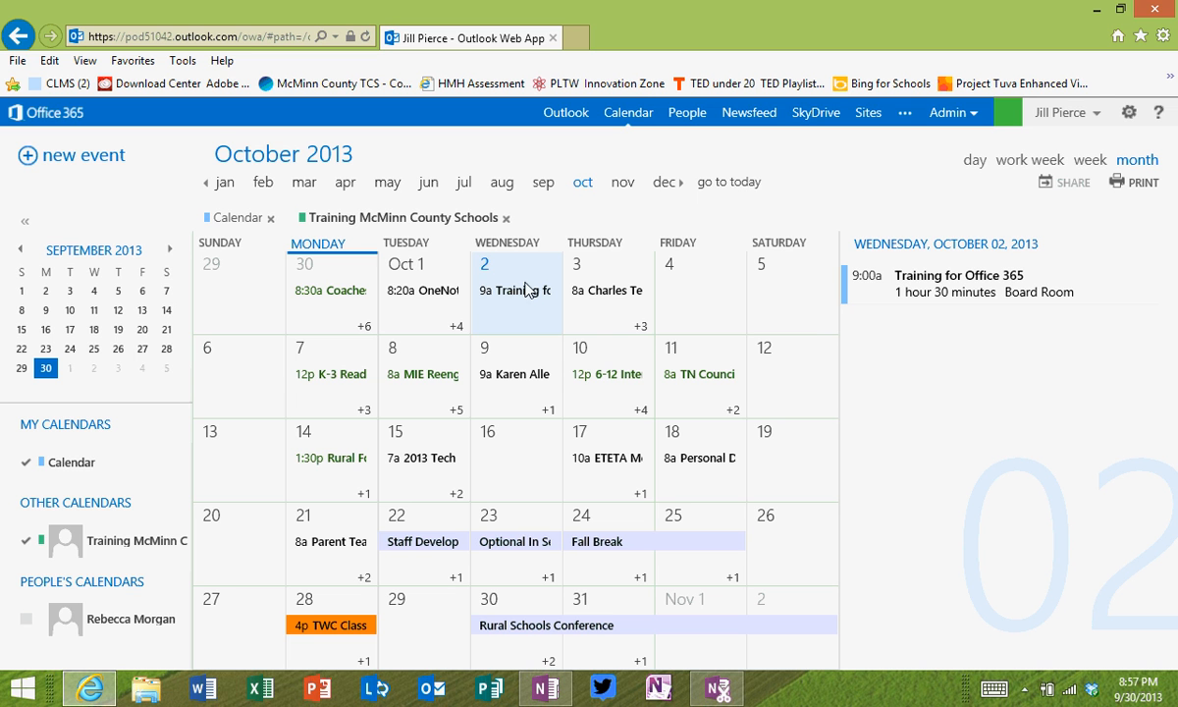
left_click(517, 295)
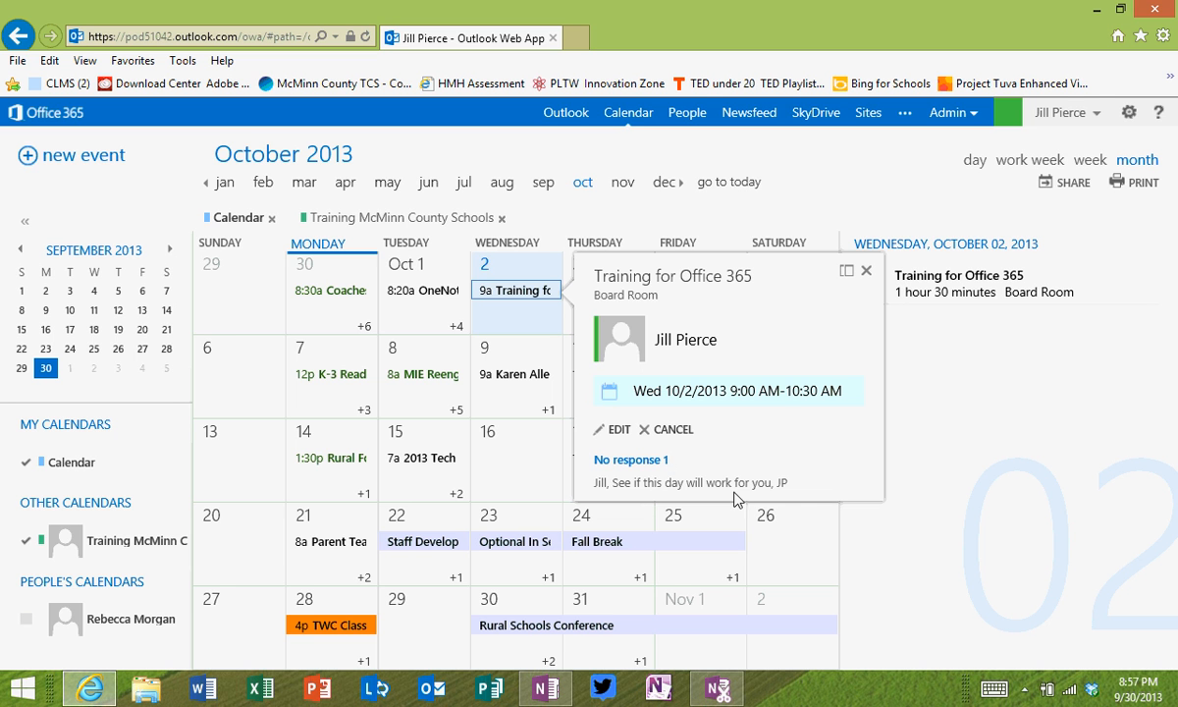
left_click(618, 430)
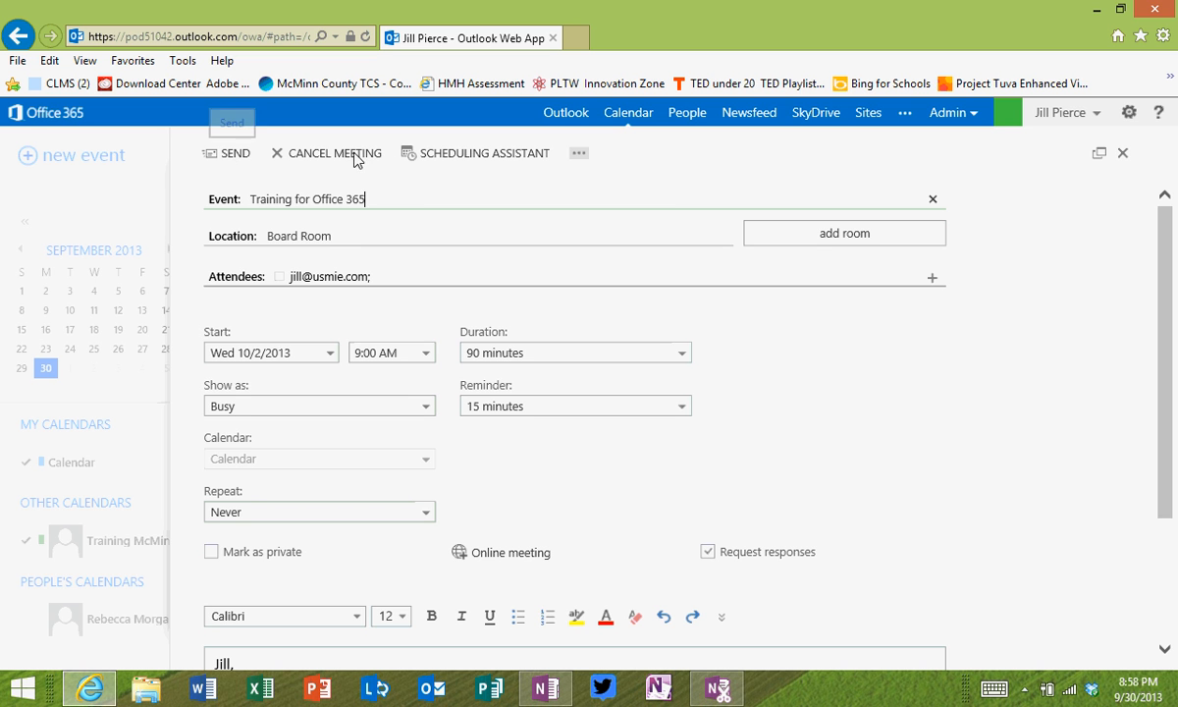
left_click(456, 157)
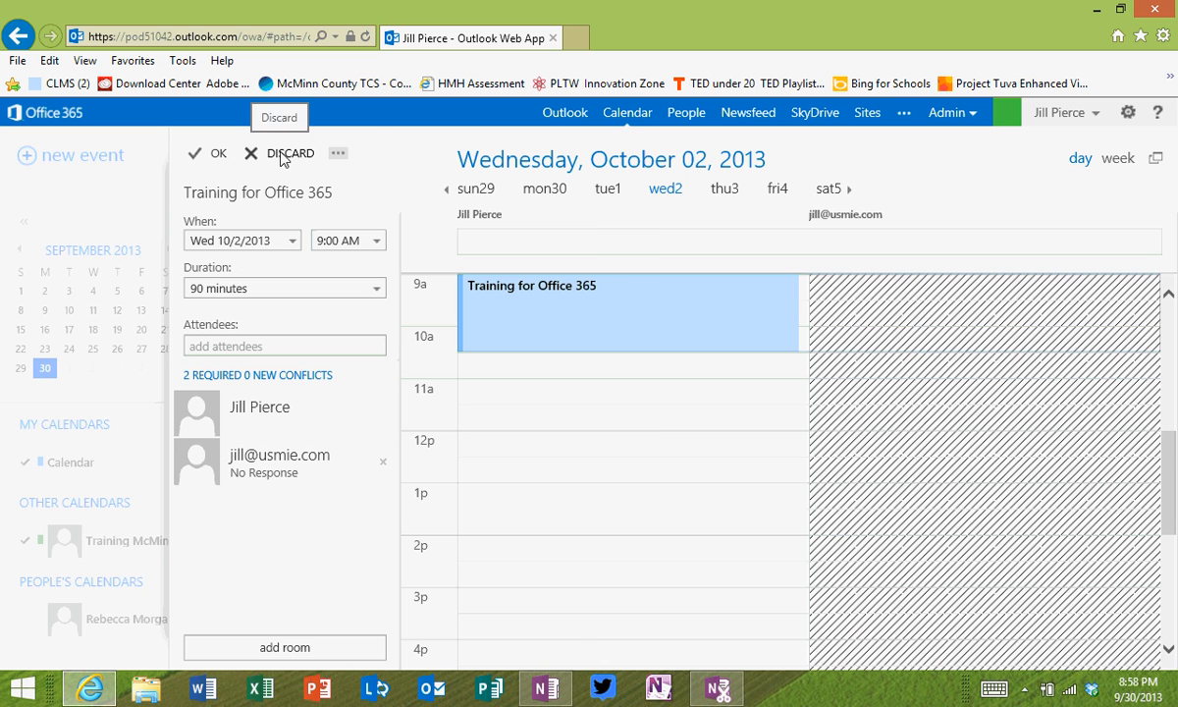
left_click(218, 154)
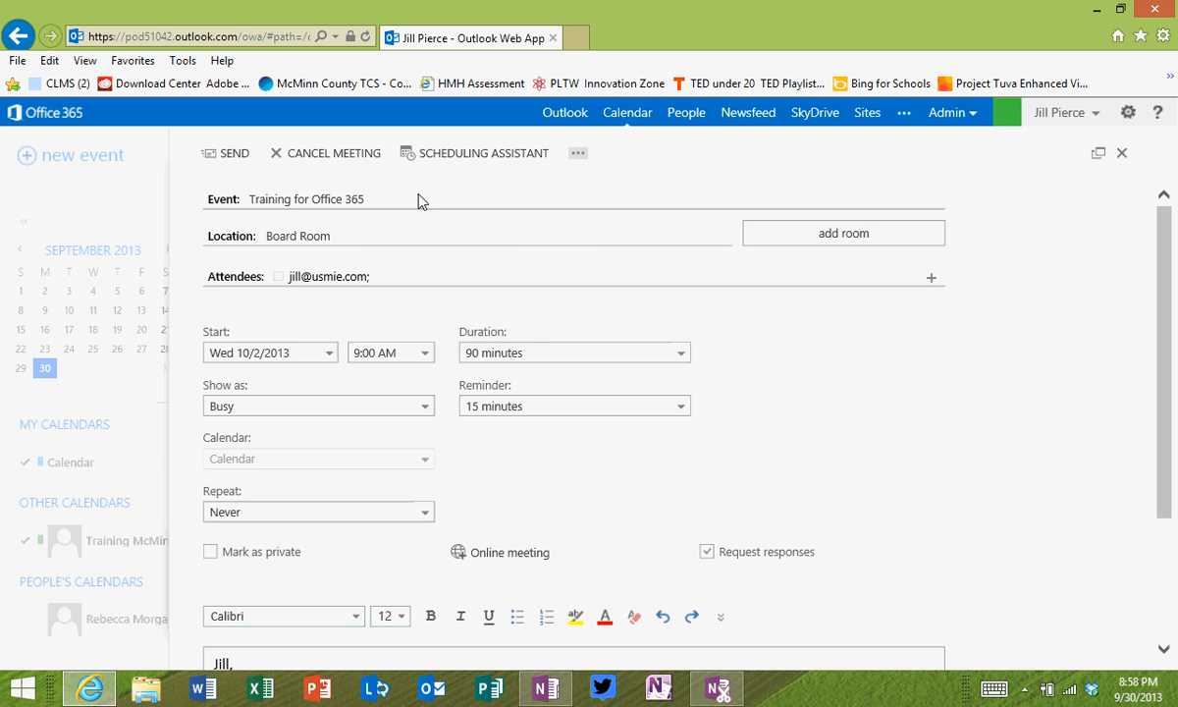
Step: Cancel the Oct 2 Training for Office 365 meeting, confirm, and send the attendee the cancellation
left_click(336, 152)
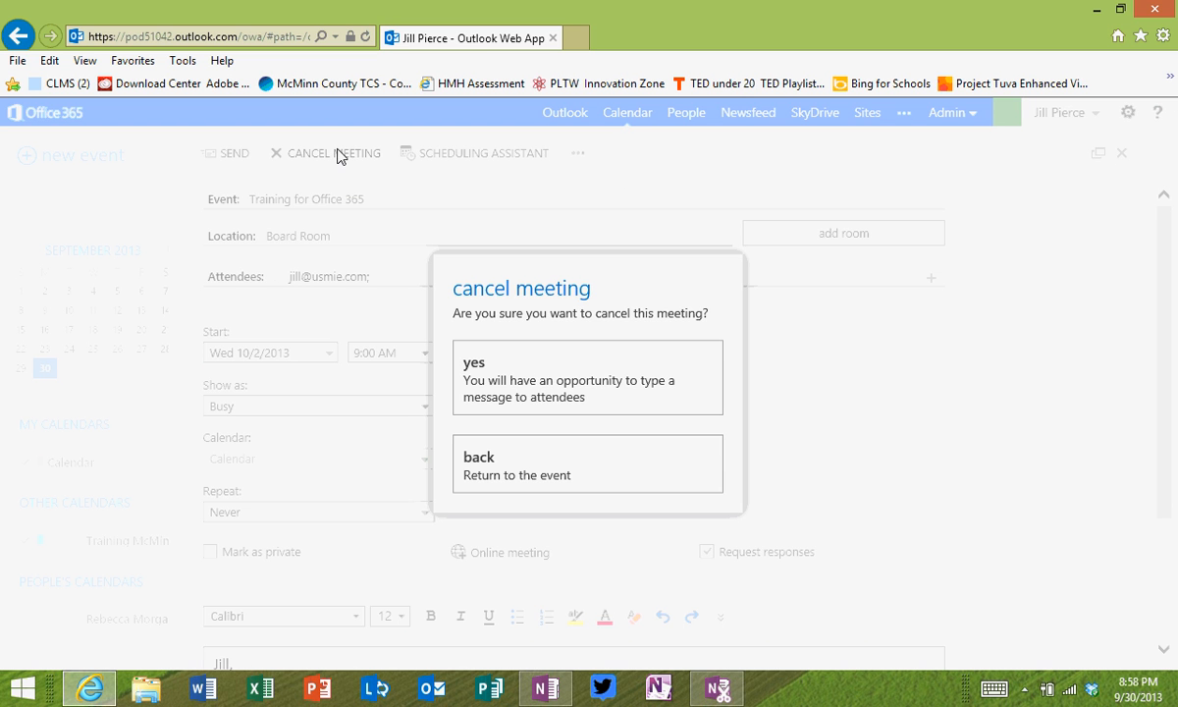
left_click(603, 389)
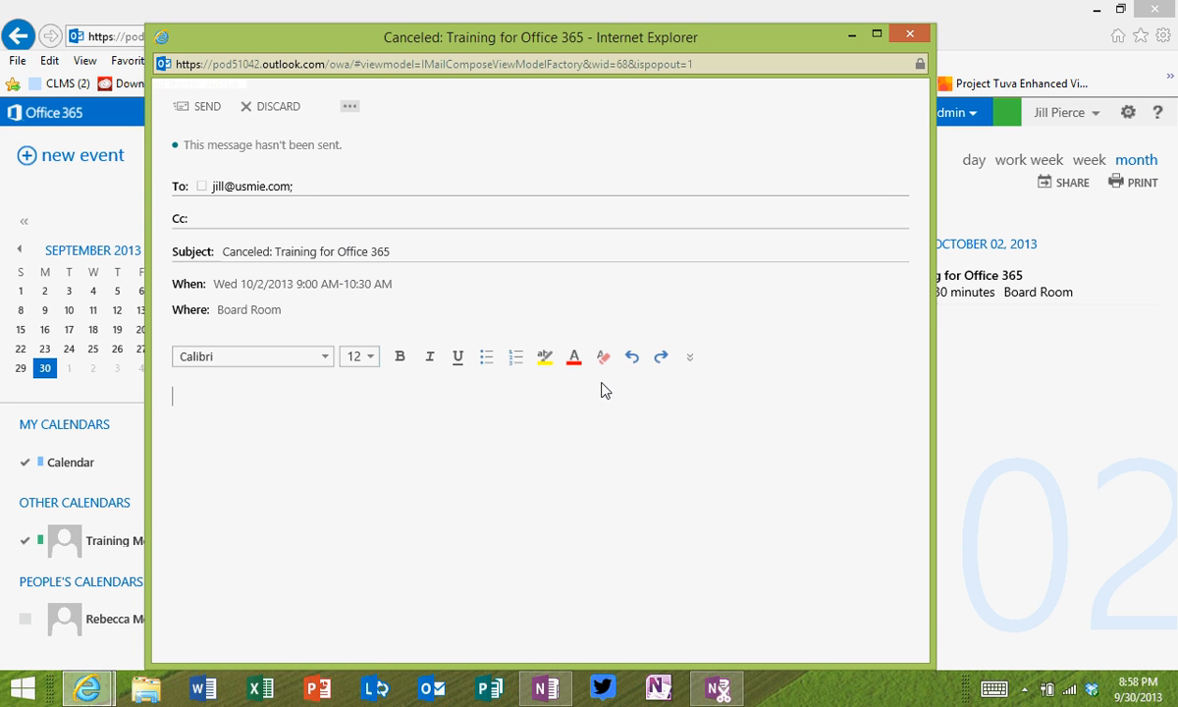
left_click(206, 108)
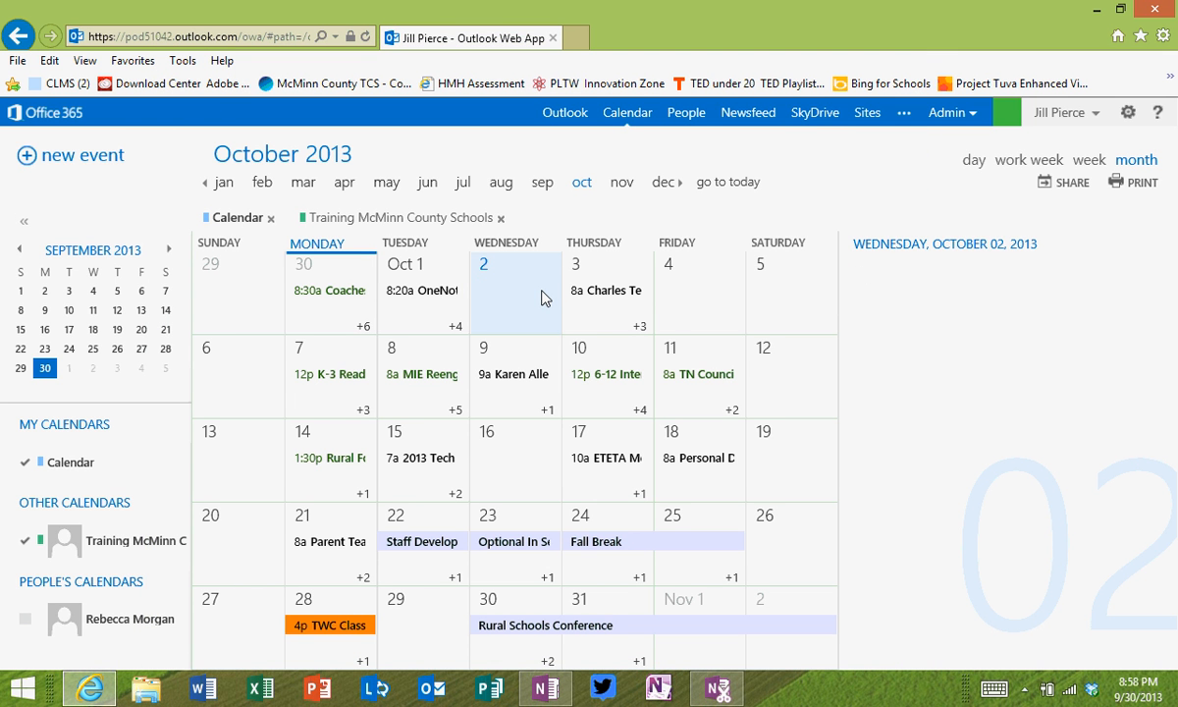
Step: Uncheck the Training McMinn County Schools calendar under Other Calendars so only my October events show
left_click(25, 541)
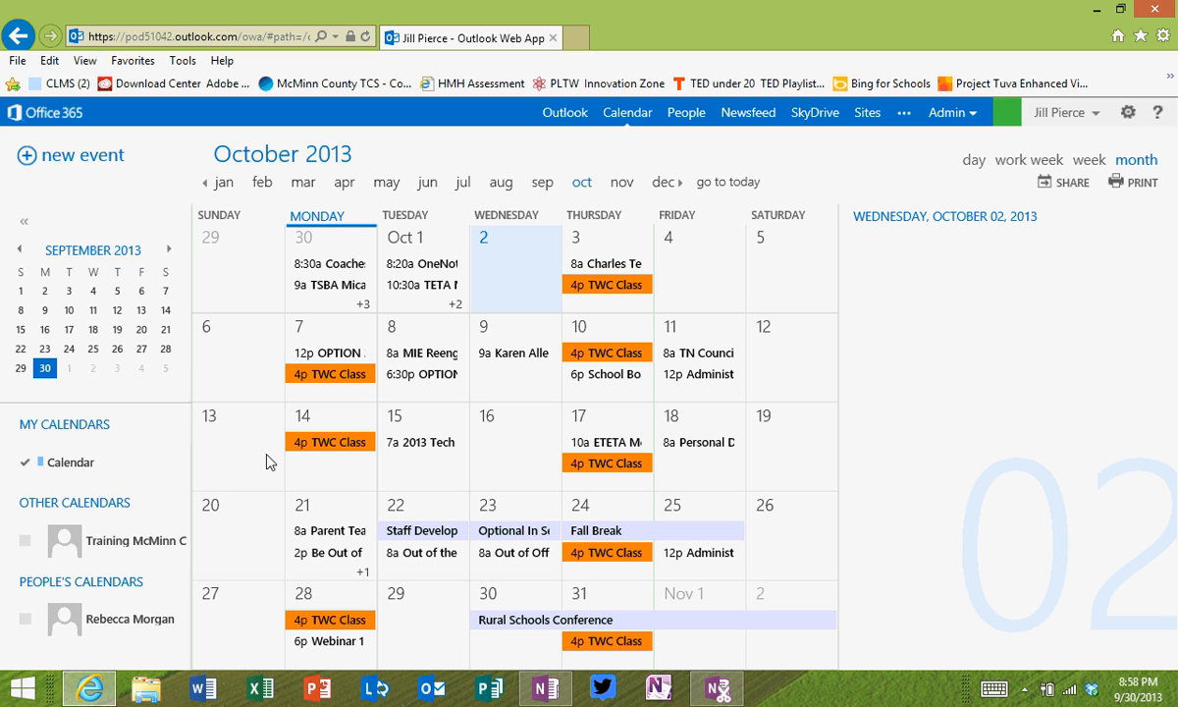
Step: In People, view My Contacts, then list the directory's All Groups with Admin_CO's members
left_click(682, 119)
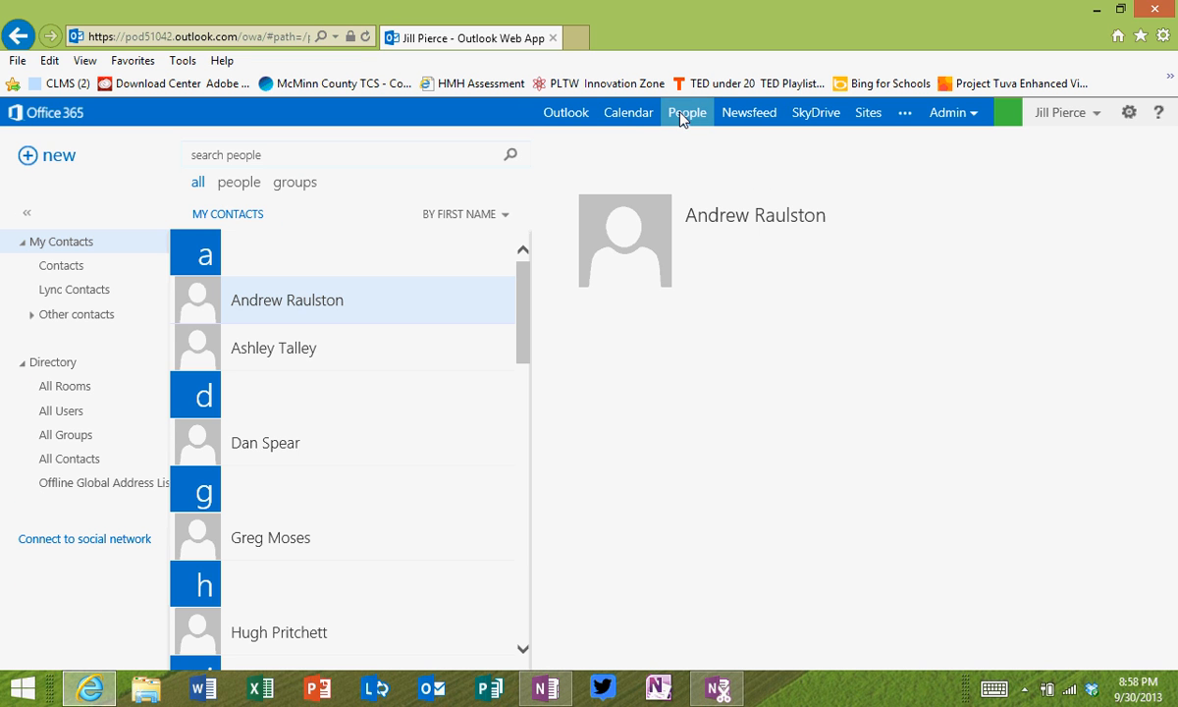
left_click_drag(518, 299, 515, 491)
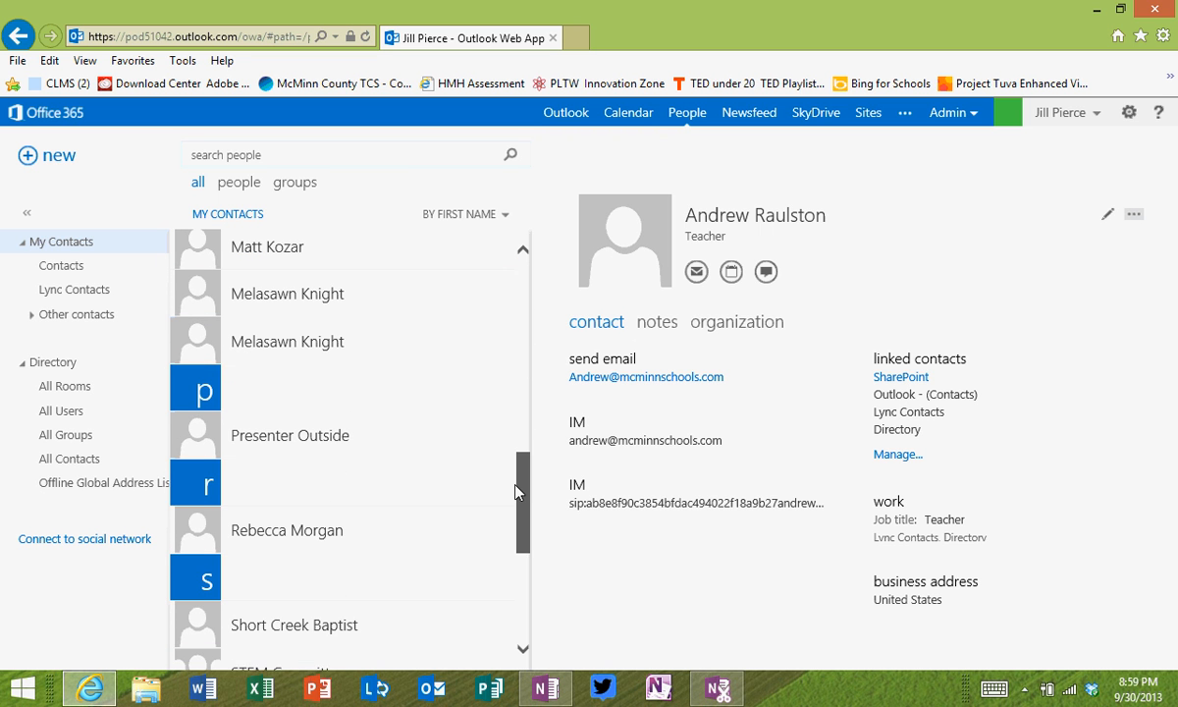
left_click(55, 265)
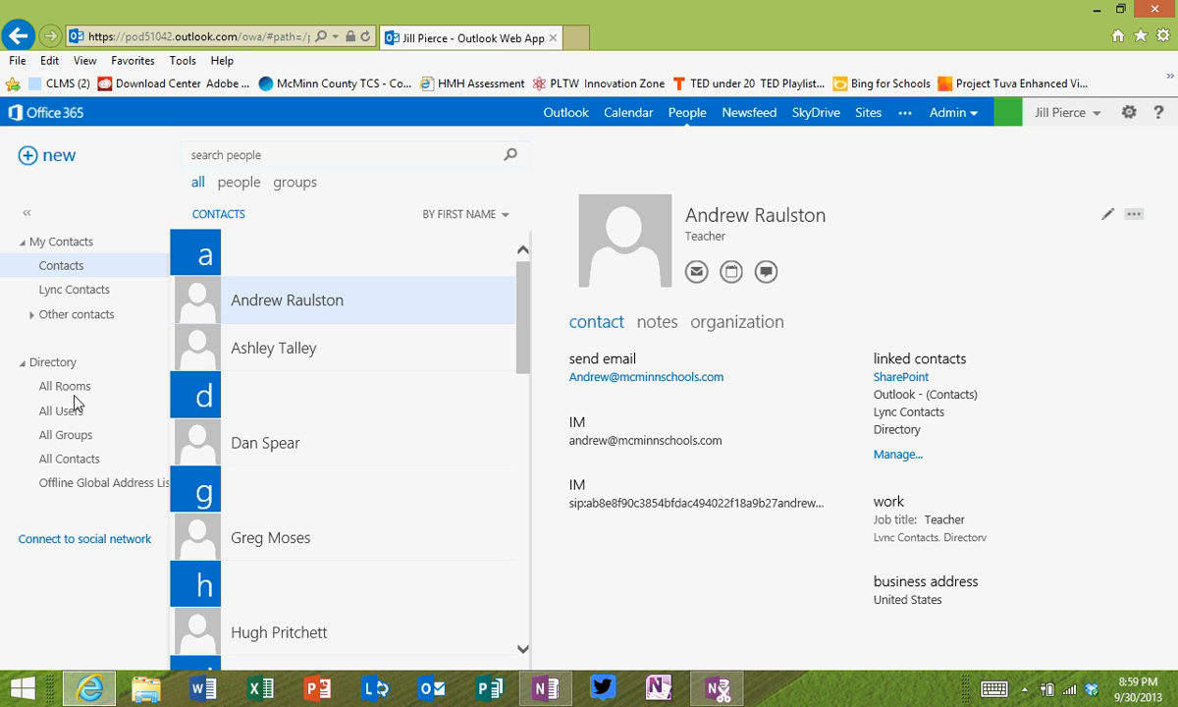
left_click(71, 440)
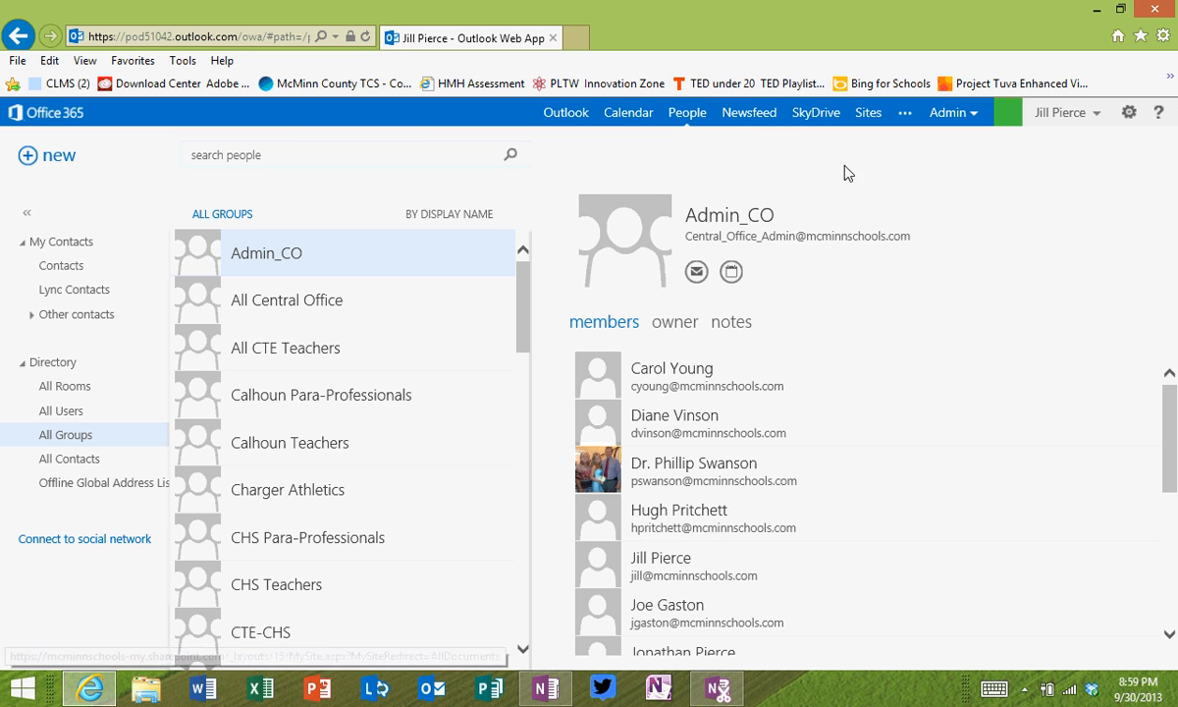
left_click(1022, 691)
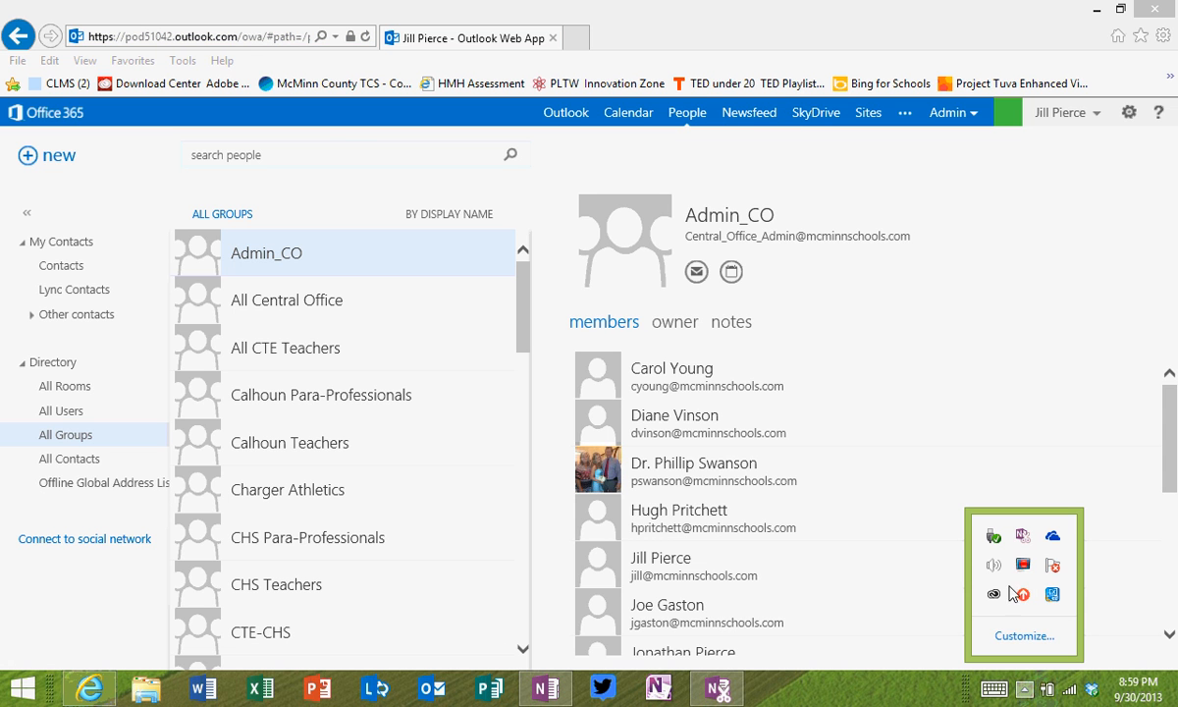